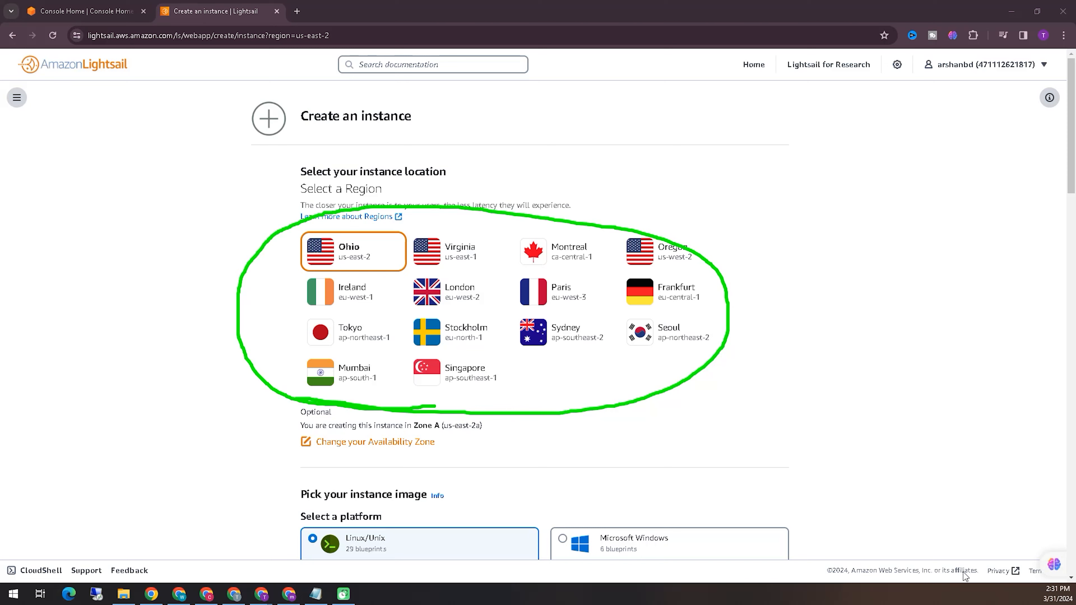
# - Select Singapore (ap-southeast-1) as the region for the new instance
pyautogui.scroll(-4, 824, 330)
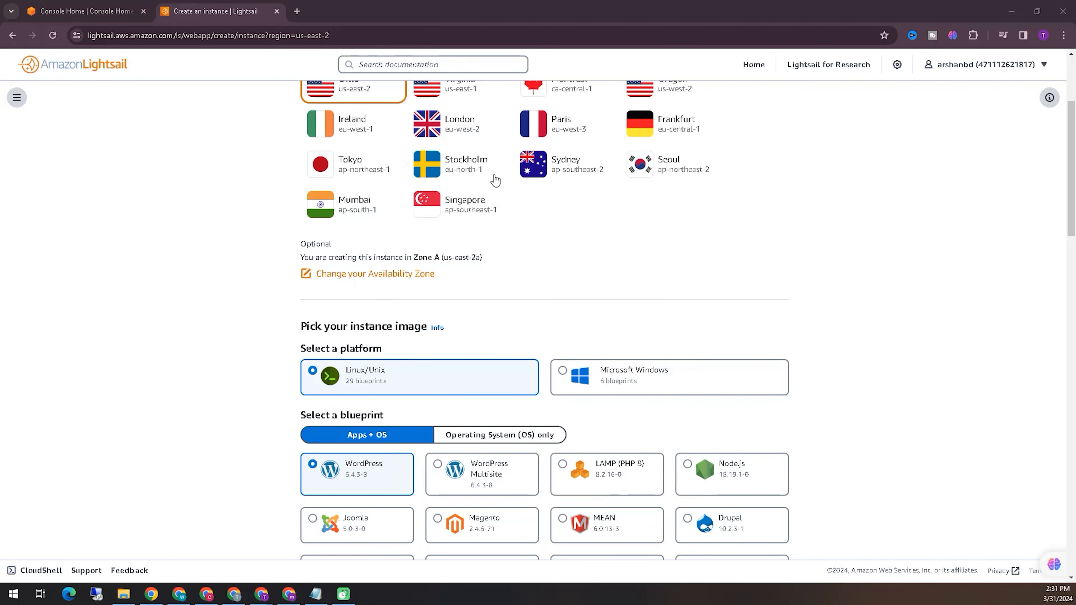
pyautogui.click(453, 202)
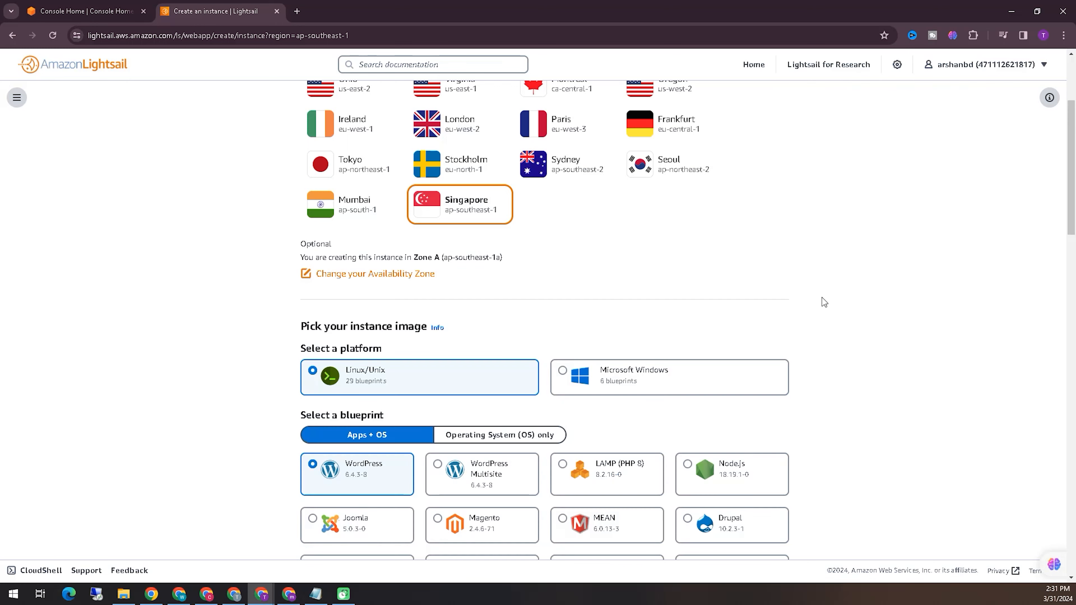
# - Review the Apps + OS blueprints available for a Linux/Unix instance, keeping WordPress as the chosen blueprint
pyautogui.scroll(-5, 823, 301)
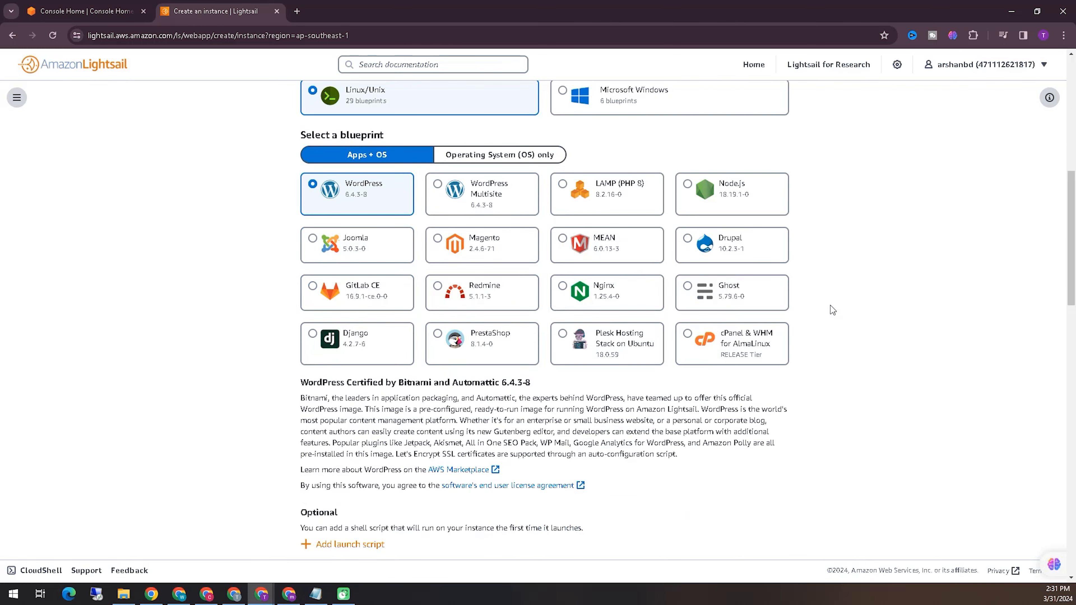
pyautogui.scroll(1, 831, 309)
pyautogui.moveTo(285, 277)
pyautogui.mouseDown()
pyautogui.moveTo(467, 287)
pyautogui.moveTo(547, 256)
pyautogui.moveTo(436, 219)
pyautogui.moveTo(273, 228)
pyautogui.mouseUp()
pyautogui.moveTo(280, 276)
pyautogui.mouseDown()
pyautogui.moveTo(328, 280)
pyautogui.moveTo(348, 265)
pyautogui.mouseUp()
pyautogui.moveTo(431, 266)
pyautogui.mouseDown()
pyautogui.moveTo(487, 276)
pyautogui.moveTo(527, 243)
pyautogui.moveTo(427, 236)
pyautogui.moveTo(435, 269)
pyautogui.moveTo(398, 268)
pyautogui.moveTo(311, 231)
pyautogui.mouseUp()
pyautogui.moveTo(562, 273); pyautogui.dragTo(784, 266)
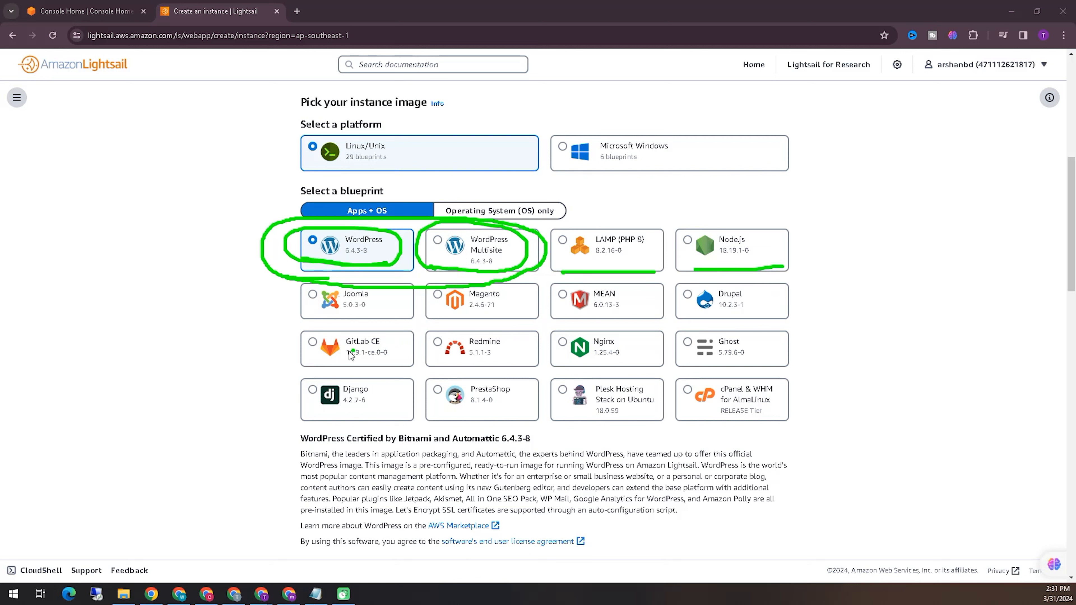
pyautogui.click(445, 321)
pyautogui.moveTo(298, 317); pyautogui.dragTo(762, 322)
pyautogui.click(726, 321)
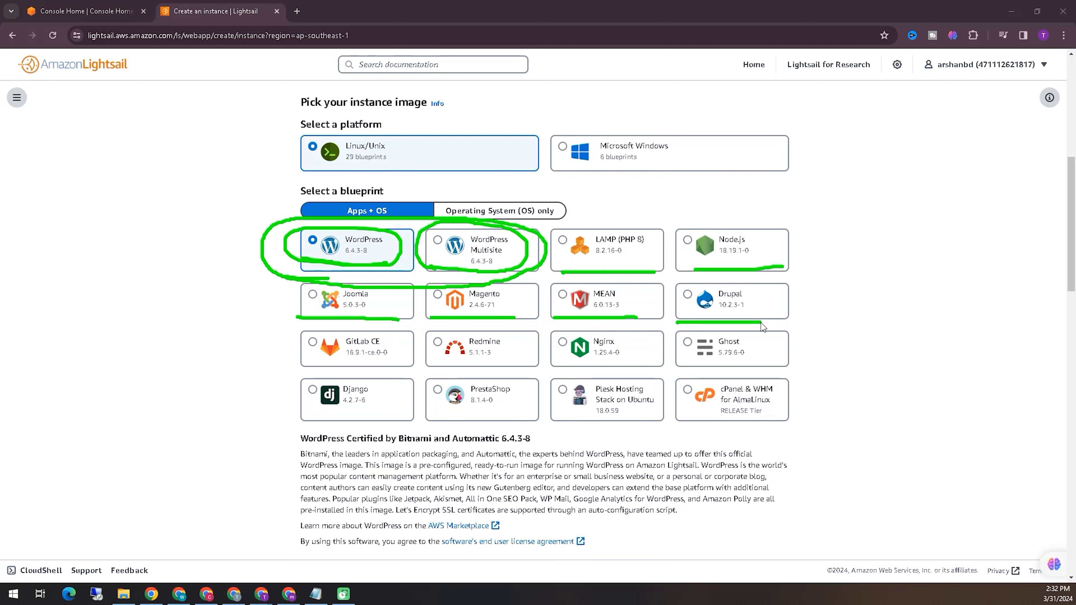
pyautogui.moveTo(345, 369); pyautogui.dragTo(765, 365)
pyautogui.click(565, 365)
pyautogui.click(500, 411)
pyautogui.moveTo(315, 417); pyautogui.dragTo(382, 416)
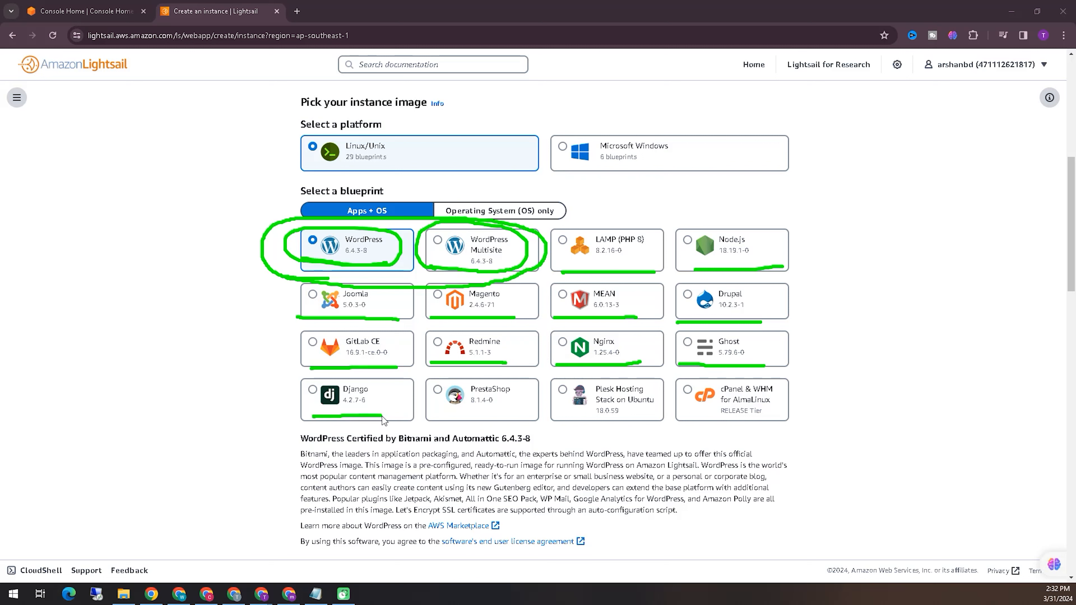
pyautogui.moveTo(457, 416); pyautogui.dragTo(809, 427)
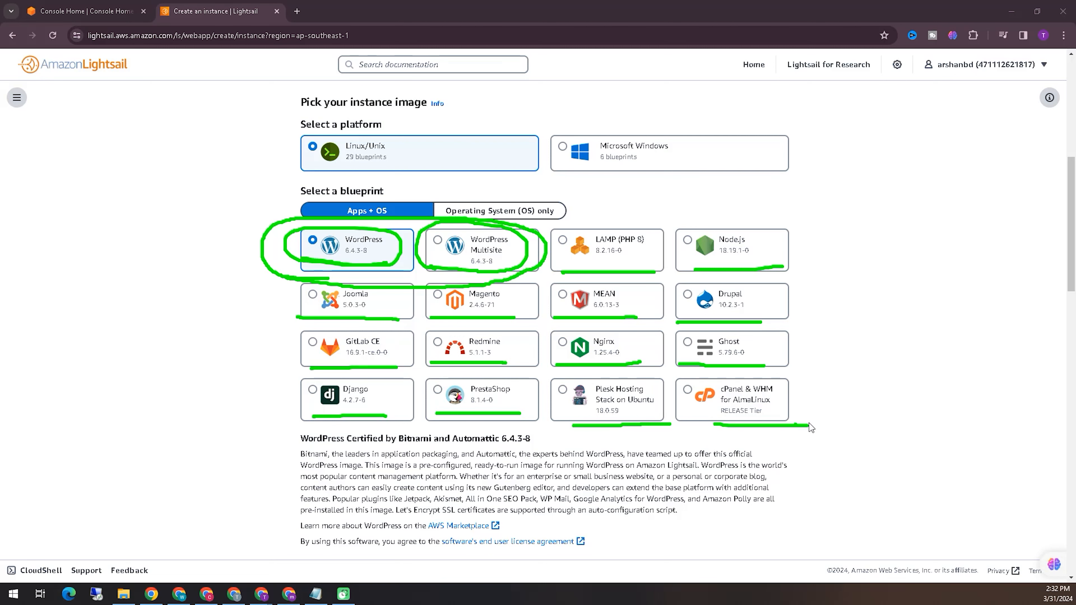
pyautogui.press('Escape')
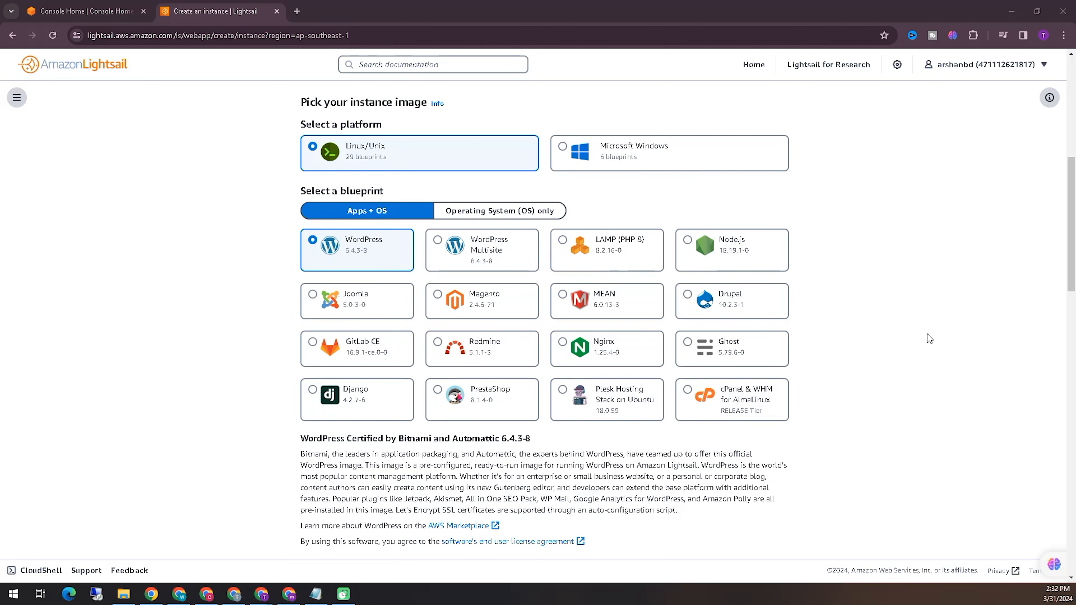
# - Review the networking type and instance size plans, keeping the $5 per month plan
pyautogui.scroll(-5, 928, 334)
pyautogui.scroll(-3, 924, 363)
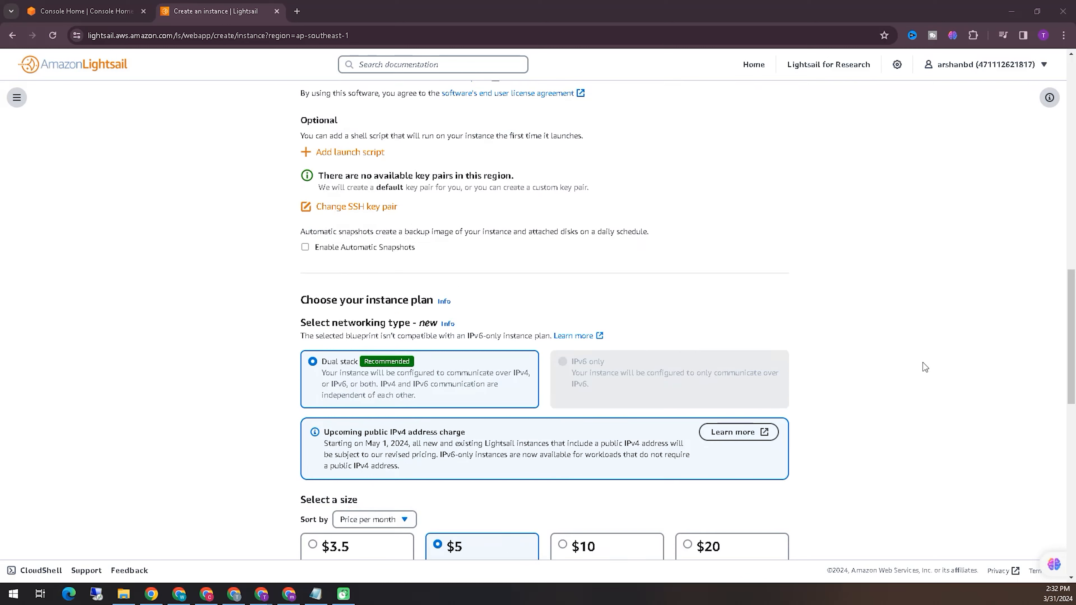
pyautogui.scroll(-6, 927, 337)
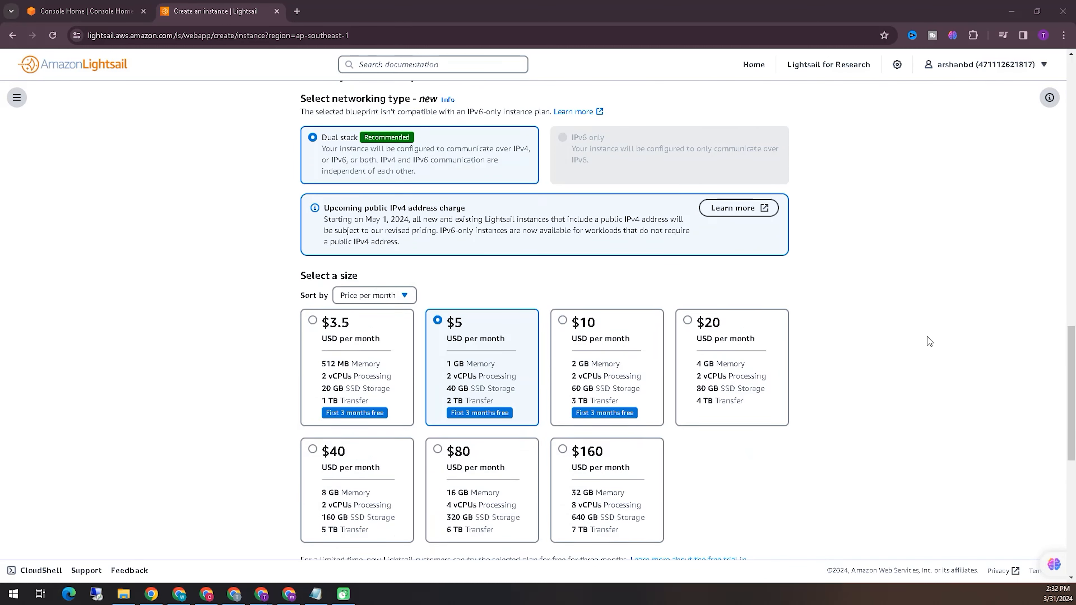
pyautogui.moveTo(299, 361)
pyautogui.mouseDown()
pyautogui.moveTo(375, 373)
pyautogui.moveTo(285, 259)
pyautogui.moveTo(343, 313)
pyautogui.mouseUp()
pyautogui.moveTo(437, 369)
pyautogui.mouseDown()
pyautogui.moveTo(528, 345)
pyautogui.moveTo(409, 294)
pyautogui.moveTo(575, 376)
pyautogui.moveTo(663, 361)
pyautogui.moveTo(562, 258)
pyautogui.moveTo(592, 366)
pyautogui.mouseUp()
pyautogui.press('Escape')
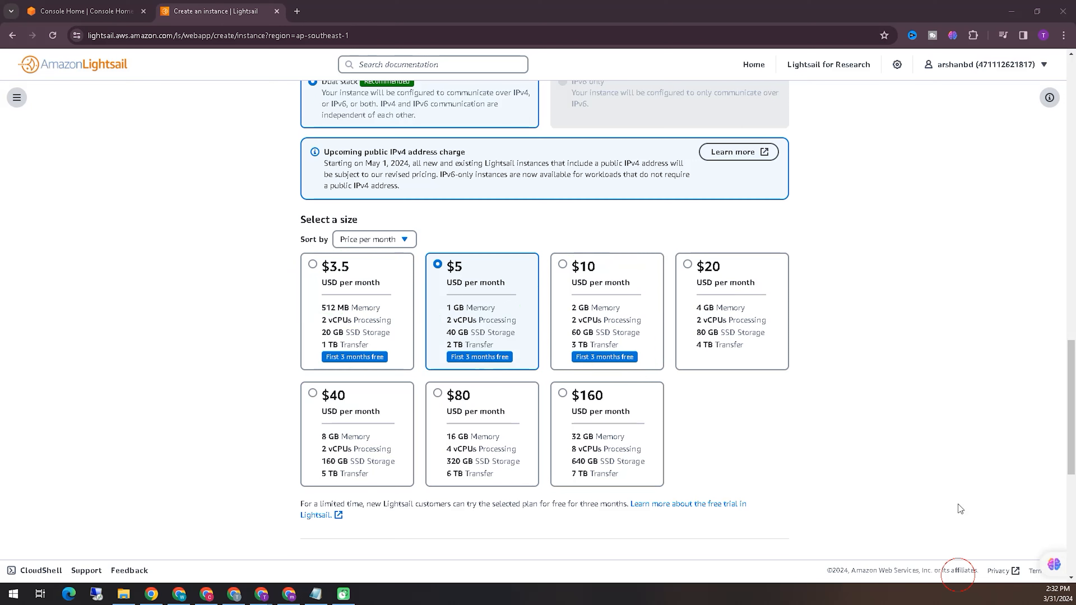
# - Rename the instance WordPress-Techpassport
pyautogui.scroll(-3, 953, 414)
pyautogui.click(487, 182)
pyautogui.scroll(-4, 790, 404)
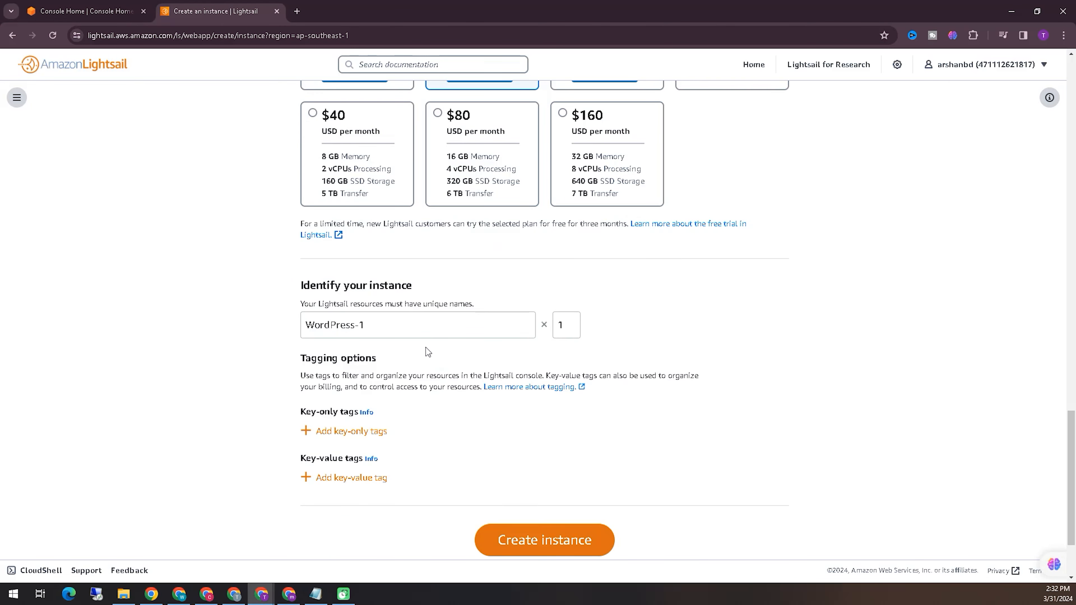
pyautogui.tripleClick(429, 330)
pyautogui.click(406, 326)
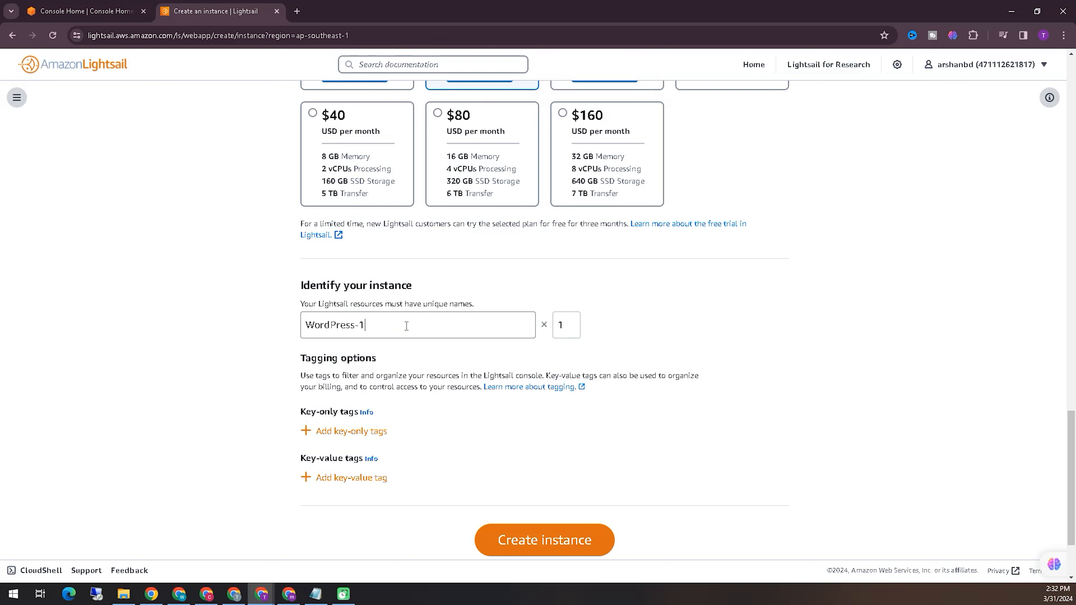
pyautogui.press('BackSpace')
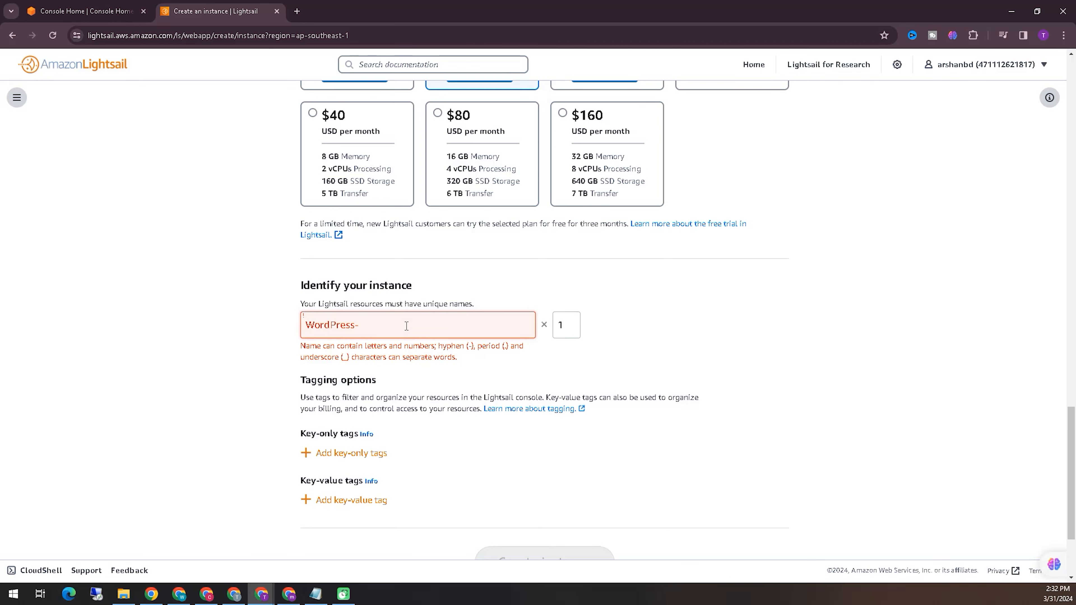
pyautogui.write('Techpassport')
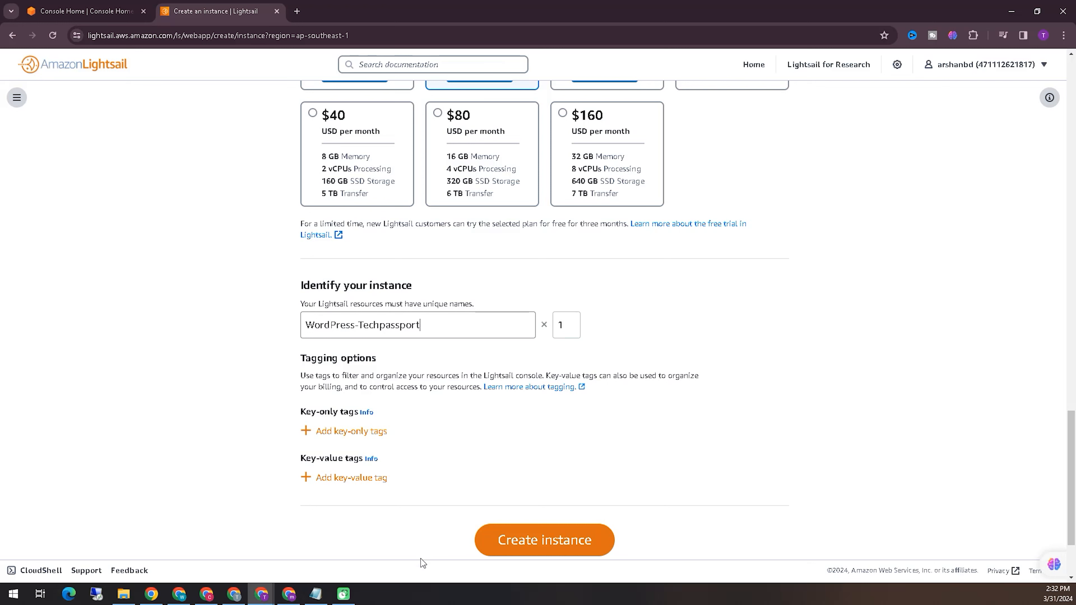
# - Create the instance
pyautogui.scroll(-2, 421, 559)
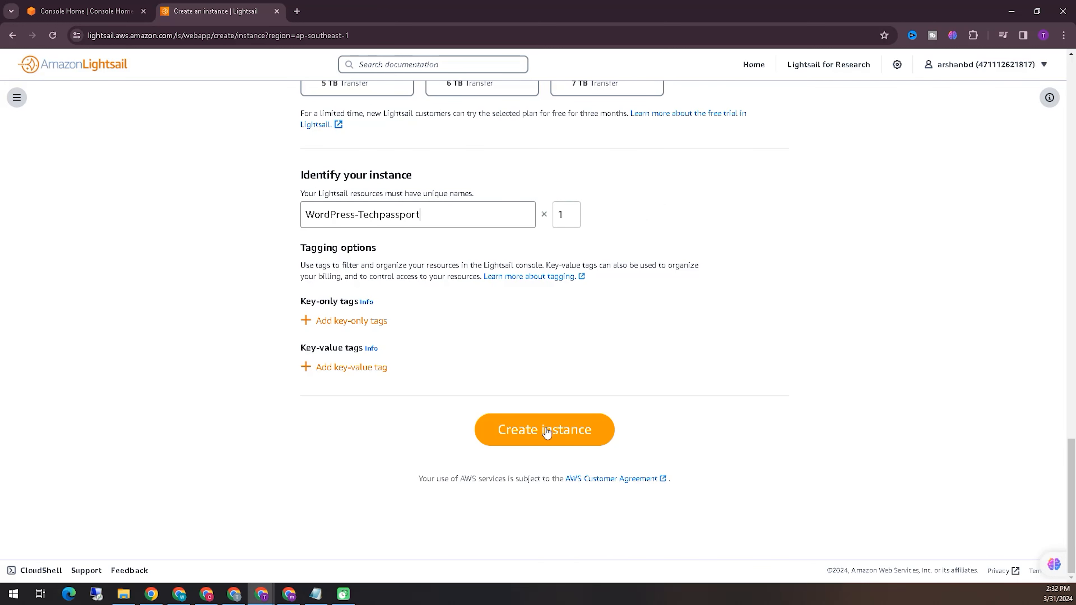
pyautogui.click(958, 570)
pyautogui.moveTo(476, 461)
pyautogui.mouseDown()
pyautogui.moveTo(639, 418)
pyautogui.moveTo(513, 457)
pyautogui.moveTo(541, 454)
pyautogui.mouseUp()
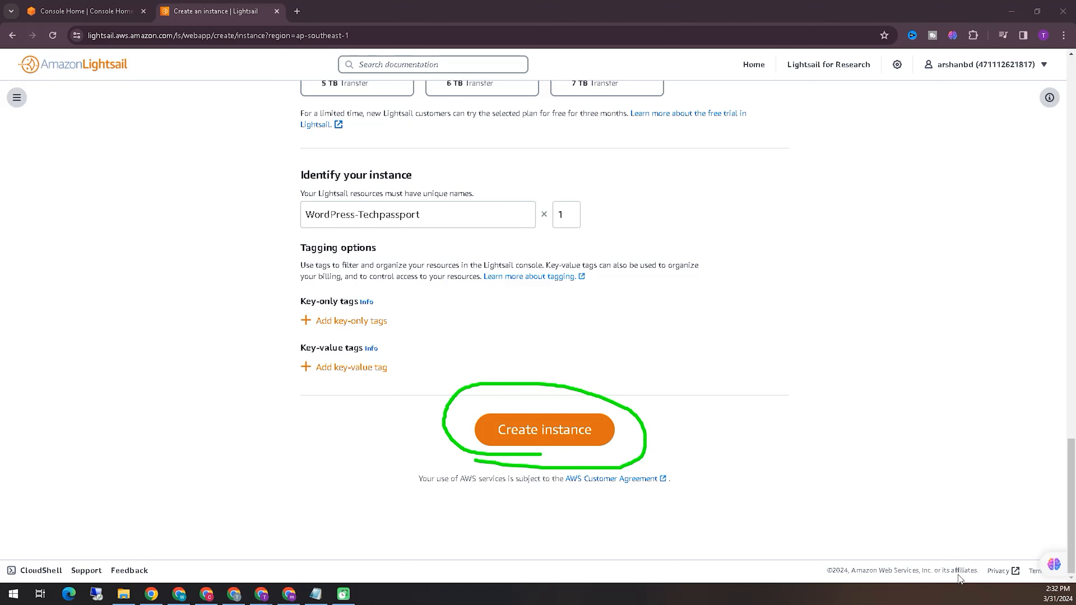
pyautogui.click(568, 441)
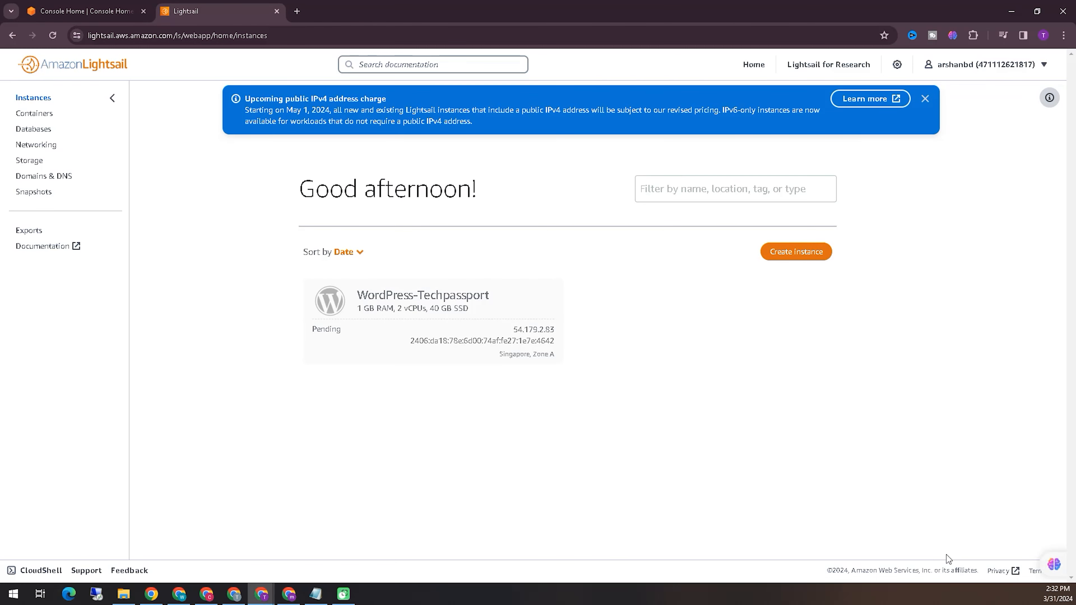
# - Open the WordPress-Techpassport instance's management page from the instances list
pyautogui.hotkey('ctrl', '2')
pyautogui.moveTo(311, 341)
pyautogui.mouseDown()
pyautogui.moveTo(330, 343)
pyautogui.moveTo(299, 331)
pyautogui.moveTo(341, 375)
pyautogui.moveTo(602, 324)
pyautogui.moveTo(296, 257)
pyautogui.mouseUp()
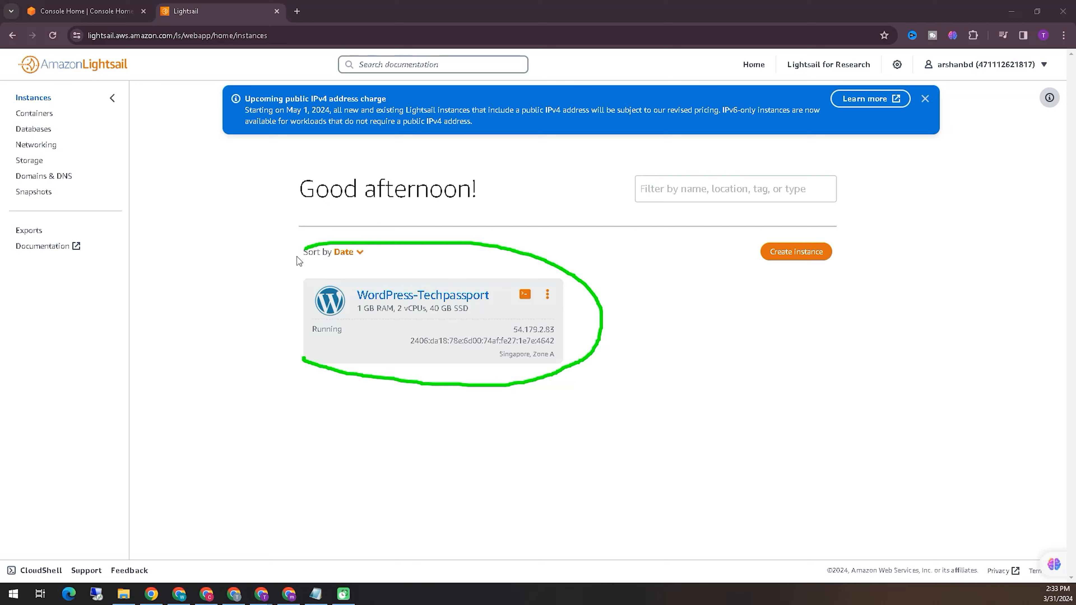
pyautogui.moveTo(312, 342); pyautogui.dragTo(308, 320)
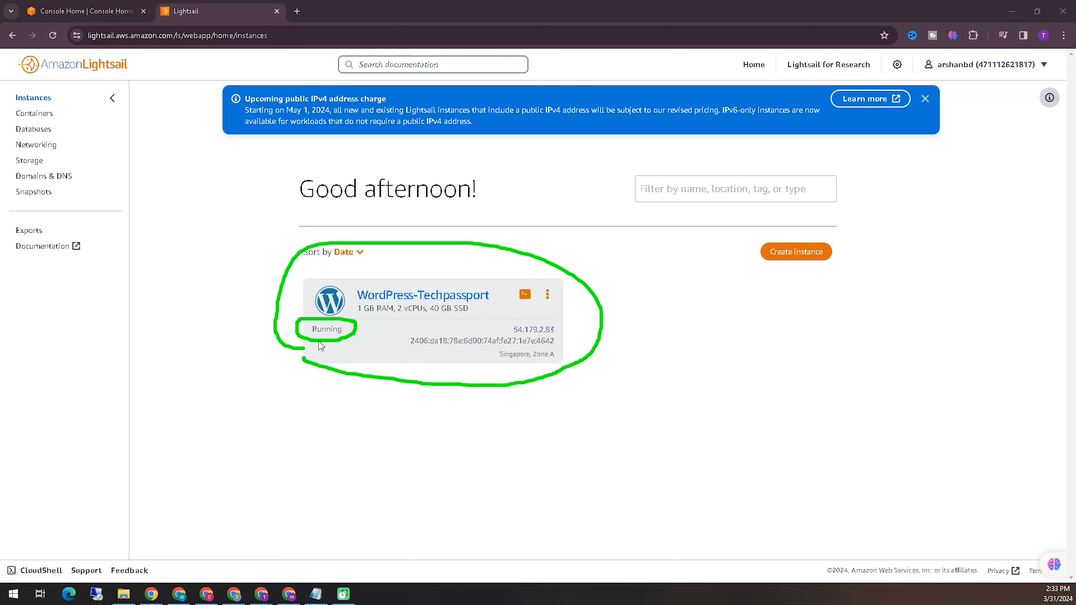
pyautogui.click(458, 296)
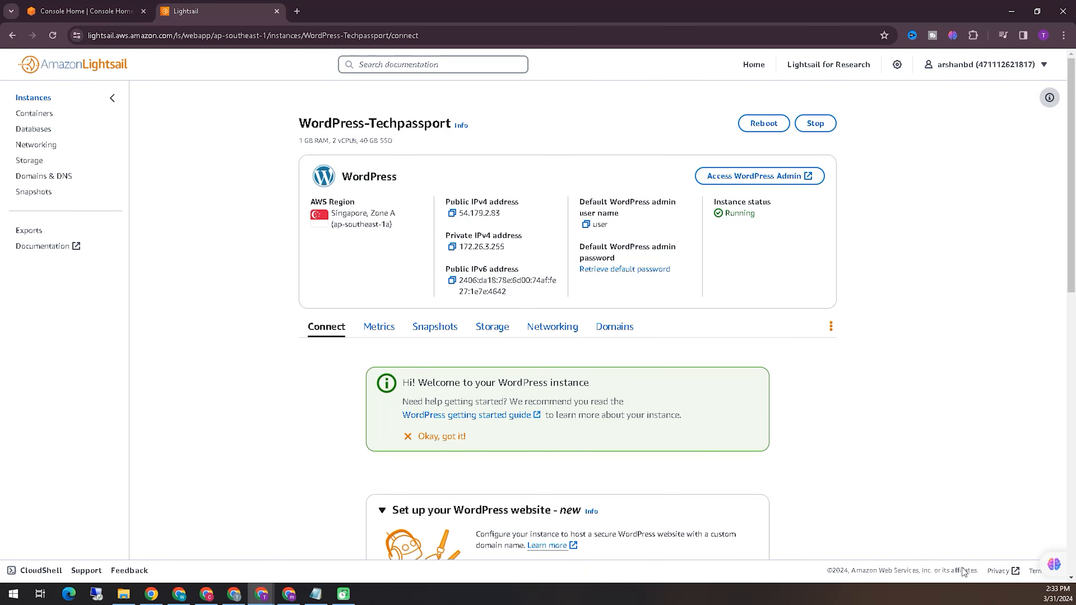
# - Open the instructions for retrieving the default WordPress admin password
pyautogui.moveTo(454, 225)
pyautogui.mouseDown()
pyautogui.moveTo(516, 225)
pyautogui.moveTo(473, 186)
pyautogui.moveTo(465, 221)
pyautogui.mouseUp()
pyautogui.moveTo(433, 257); pyautogui.dragTo(526, 258)
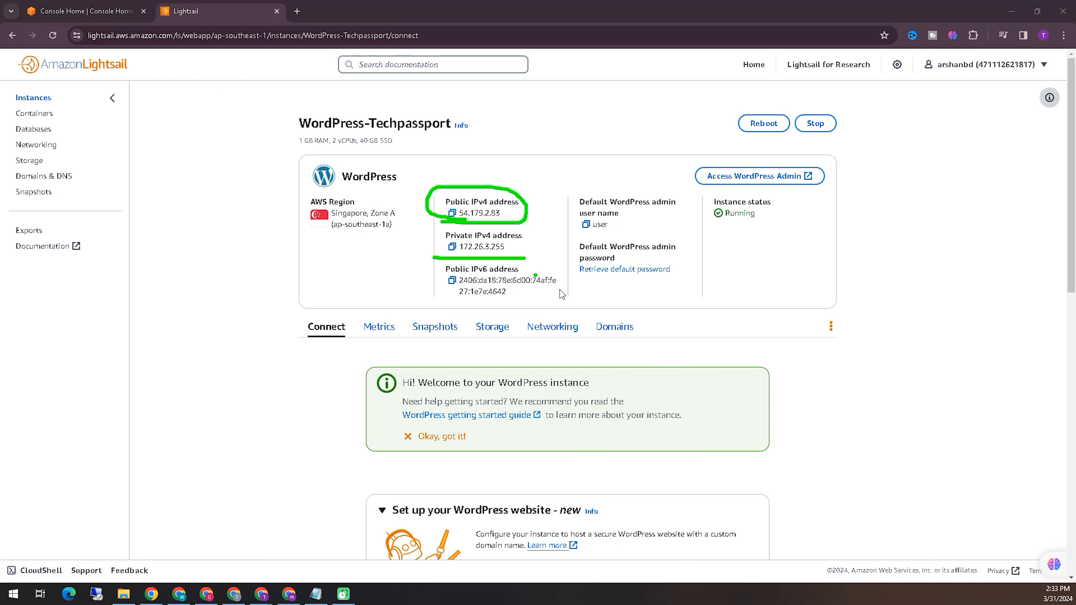
pyautogui.moveTo(569, 231)
pyautogui.mouseDown()
pyautogui.moveTo(631, 207)
pyautogui.moveTo(566, 204)
pyautogui.moveTo(590, 238)
pyautogui.mouseUp()
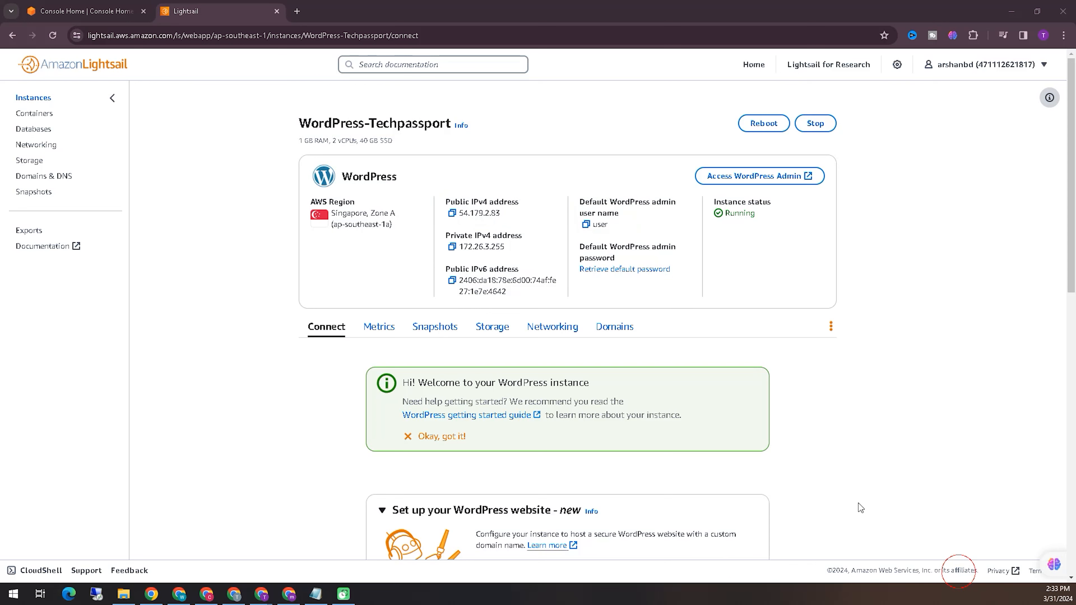
pyautogui.click(644, 270)
pyautogui.scroll(-5, 739, 297)
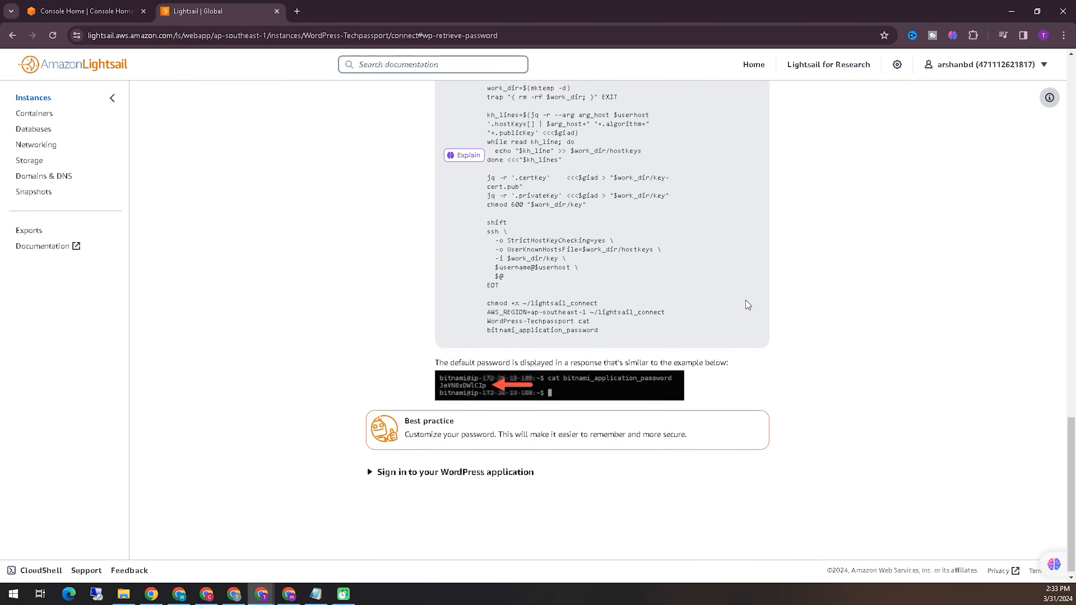
pyautogui.scroll(5, 747, 303)
pyautogui.scroll(7, 758, 331)
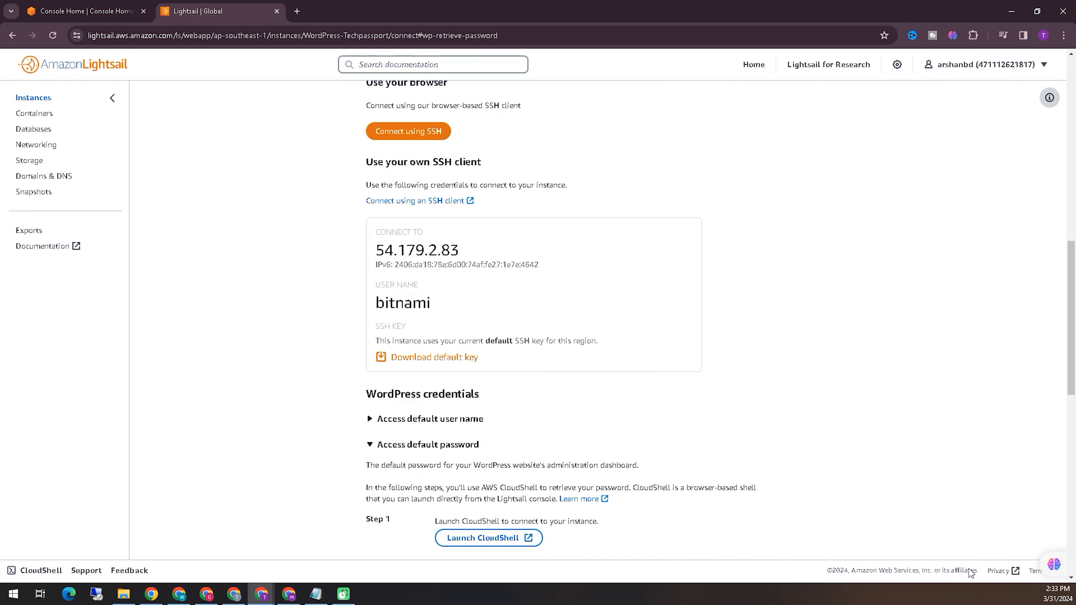
# - Expand the default user name section under WordPress credentials
pyautogui.moveTo(363, 273)
pyautogui.mouseDown()
pyautogui.moveTo(557, 270)
pyautogui.moveTo(360, 231)
pyautogui.moveTo(390, 264)
pyautogui.mouseUp()
pyautogui.moveTo(370, 316)
pyautogui.mouseDown()
pyautogui.moveTo(454, 304)
pyautogui.moveTo(358, 296)
pyautogui.moveTo(387, 321)
pyautogui.mouseUp()
pyautogui.moveTo(350, 369); pyautogui.dragTo(496, 368)
pyautogui.press('Escape')
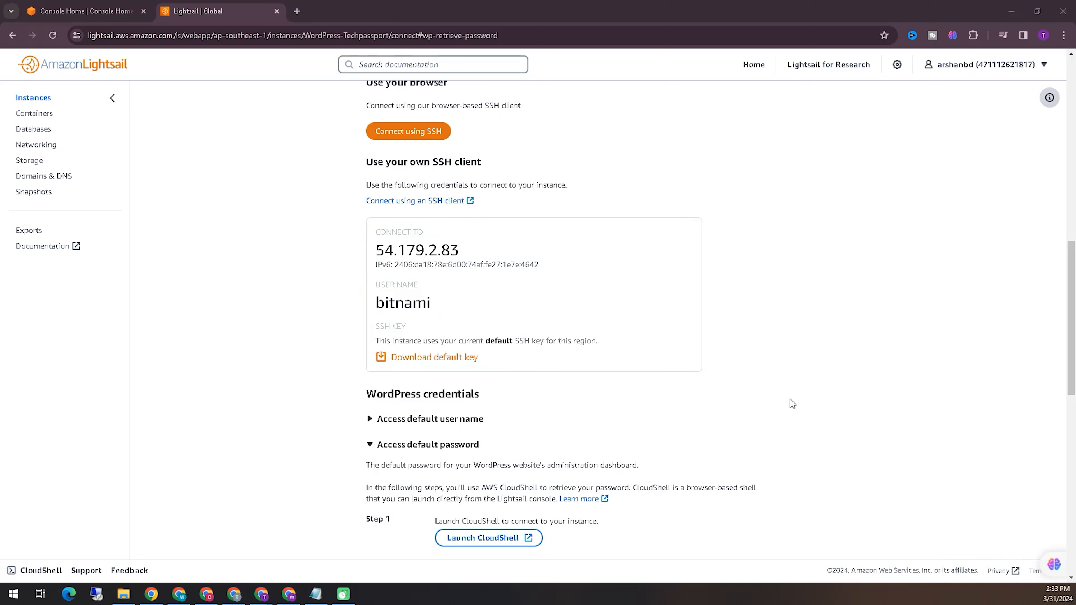
pyautogui.scroll(-1, 809, 424)
pyautogui.click(461, 368)
# - Open the WordPress website setup wizard, then return to the instance page
pyautogui.scroll(-2, 813, 358)
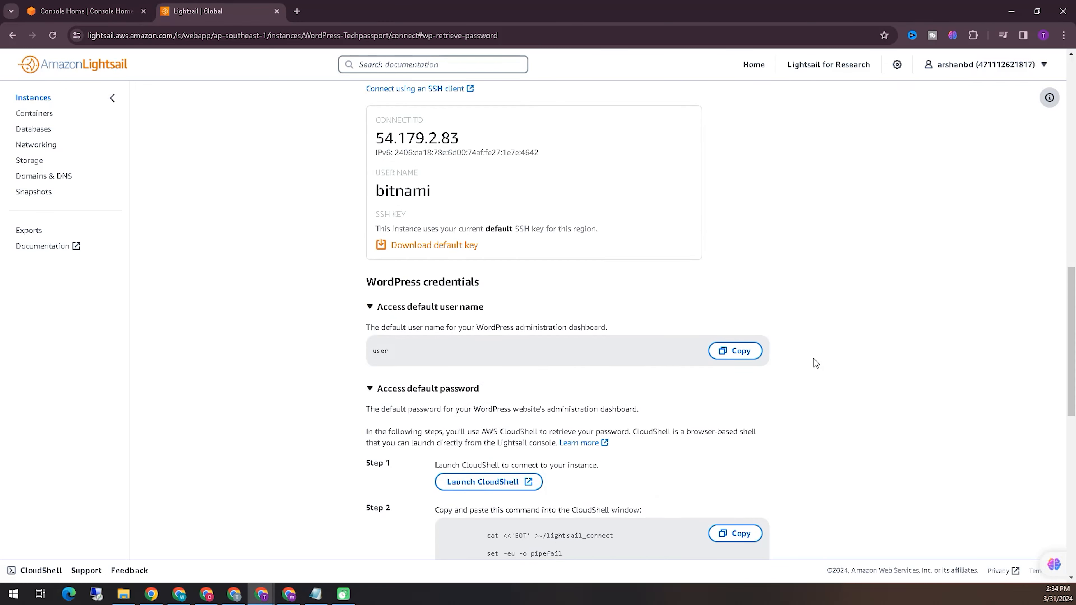
pyautogui.scroll(10, 818, 410)
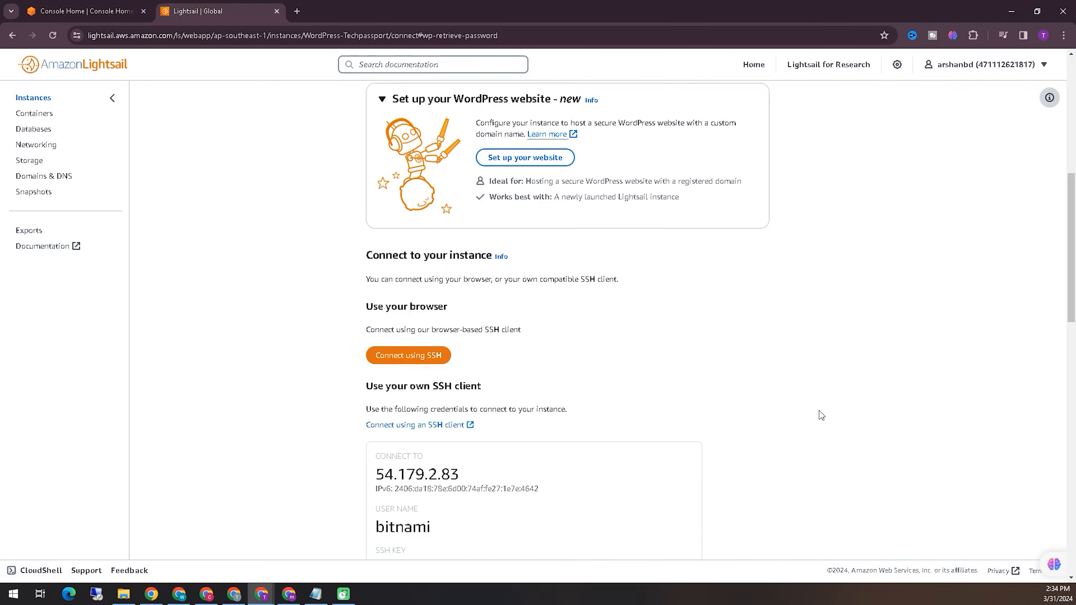
pyautogui.click(572, 384)
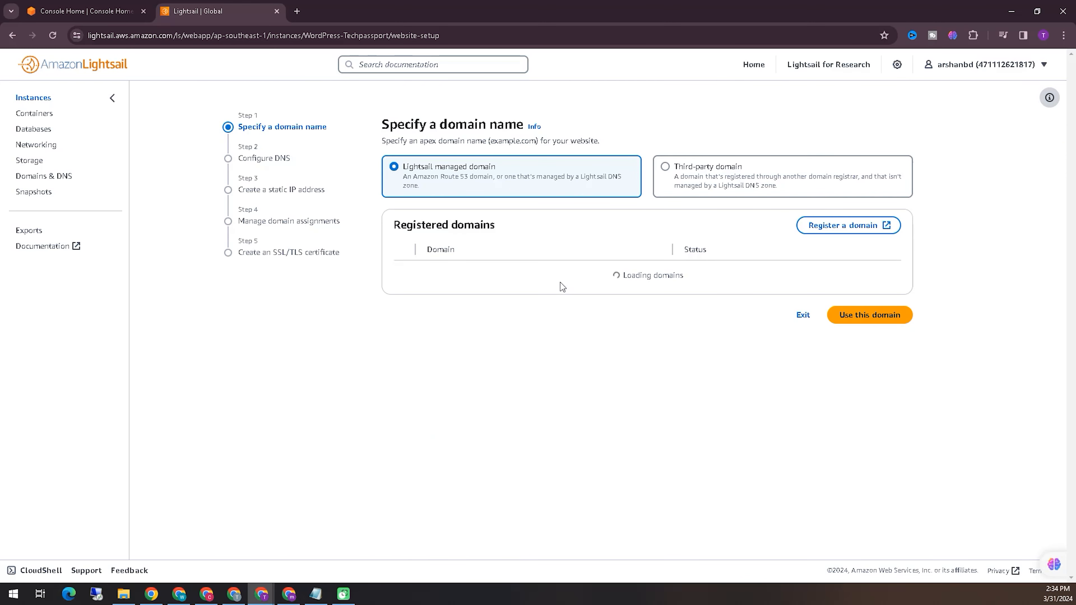
pyautogui.click(14, 37)
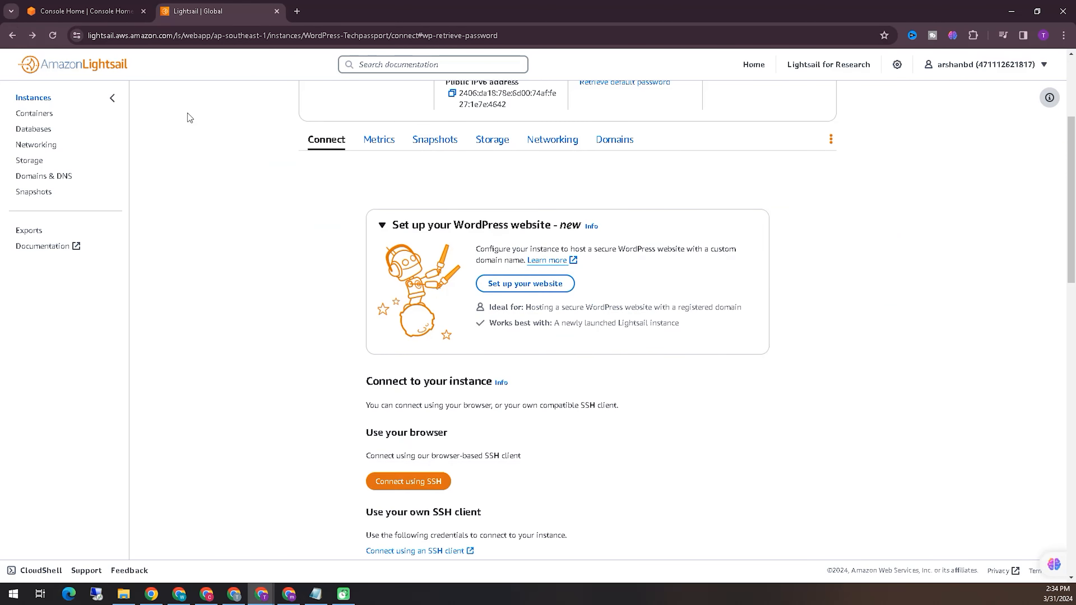
# - From the instances list, launch a browser-based SSH connection to the WordPress-Techpassport instance
pyautogui.scroll(5, 847, 320)
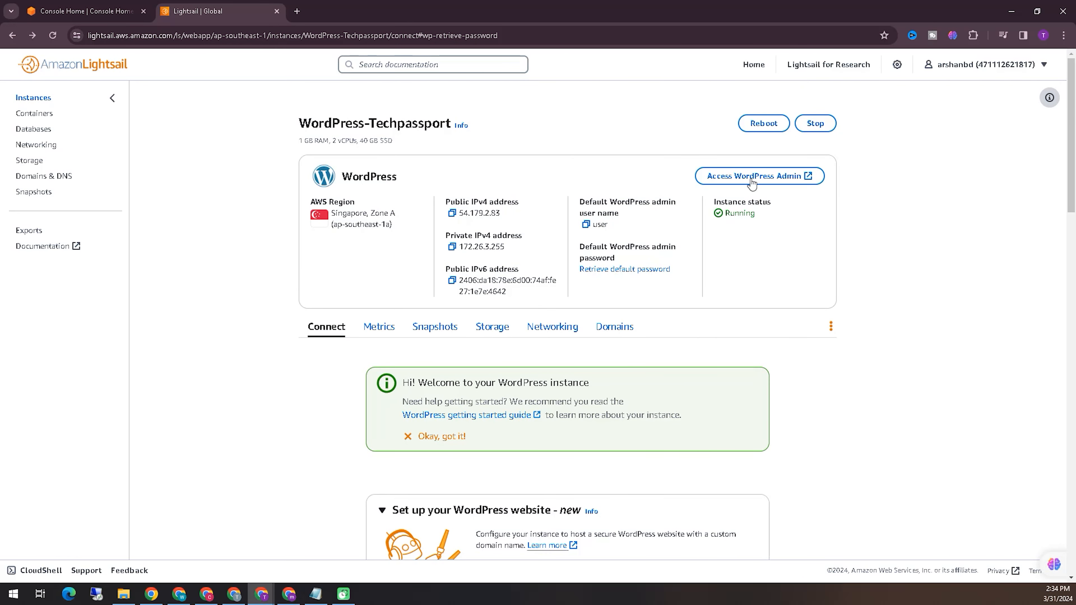
pyautogui.click(35, 99)
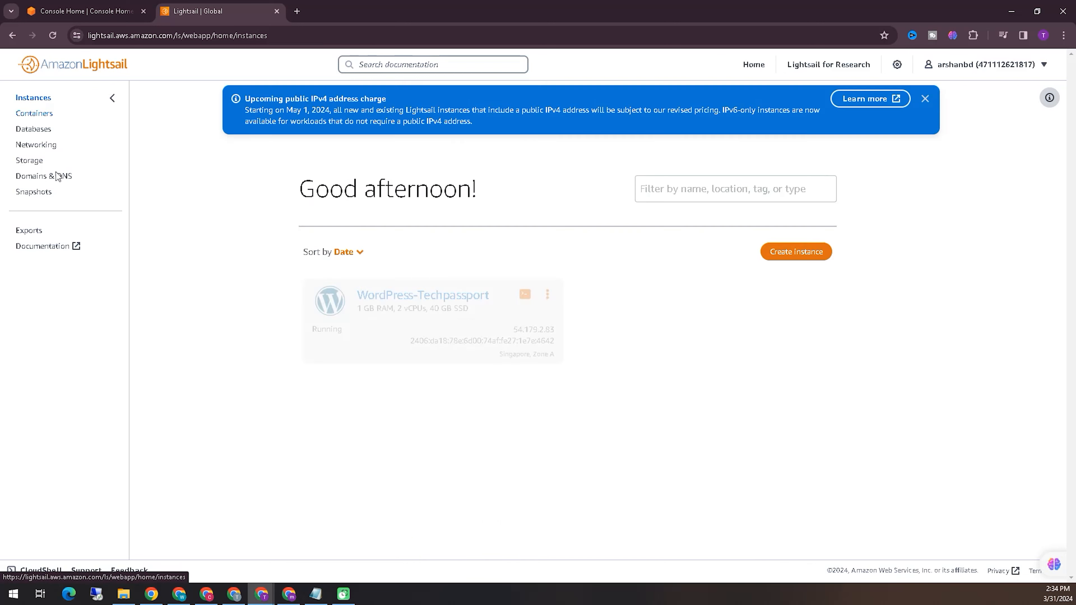
pyautogui.click(962, 576)
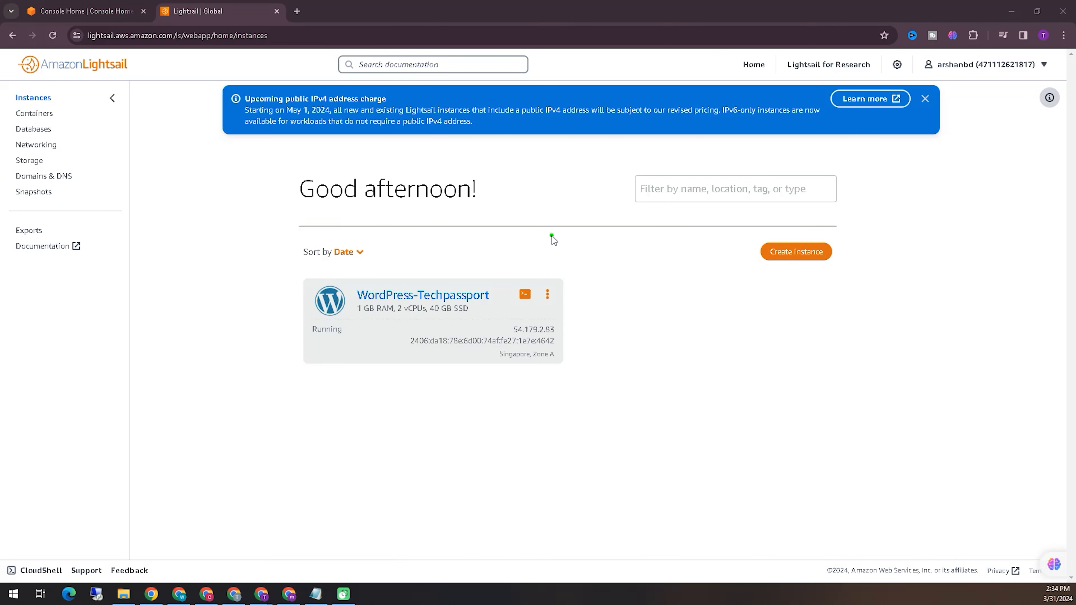
pyautogui.moveTo(551, 236); pyautogui.dragTo(534, 281)
pyautogui.click(525, 294)
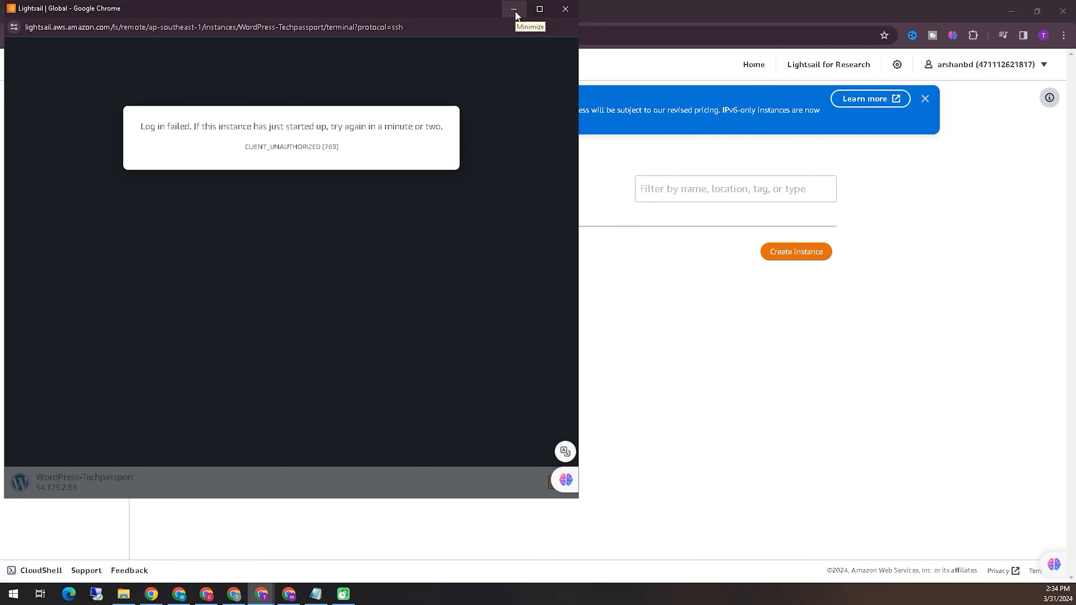
# - Minimize the failed SSH window and open the instance's public IPv4 address 54.179.2.83 in a new browser tab
pyautogui.click(558, 13)
pyautogui.click(404, 298)
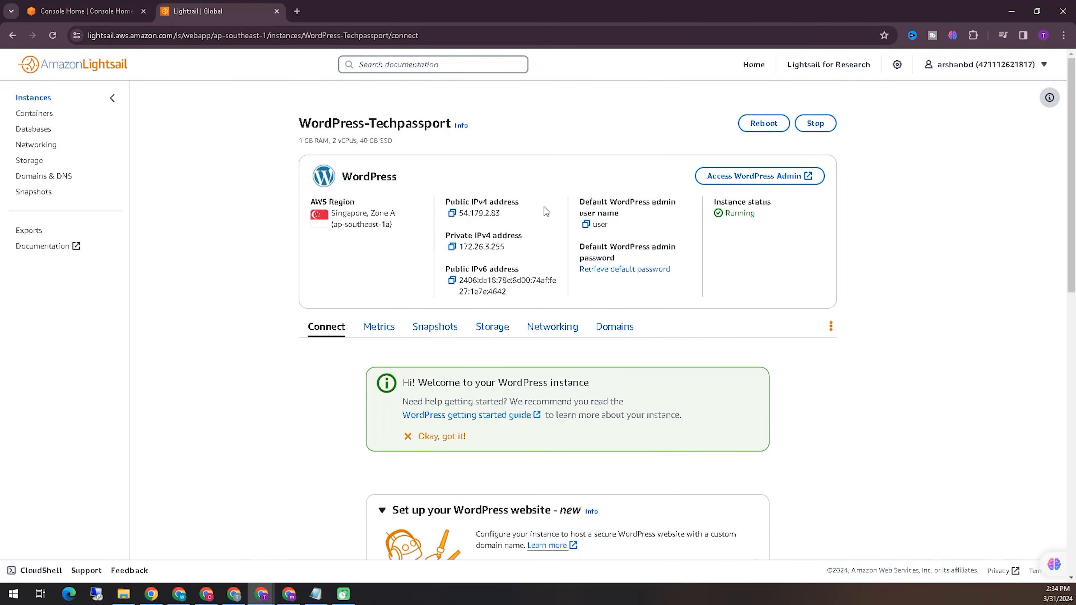
pyautogui.moveTo(512, 216); pyautogui.dragTo(457, 214)
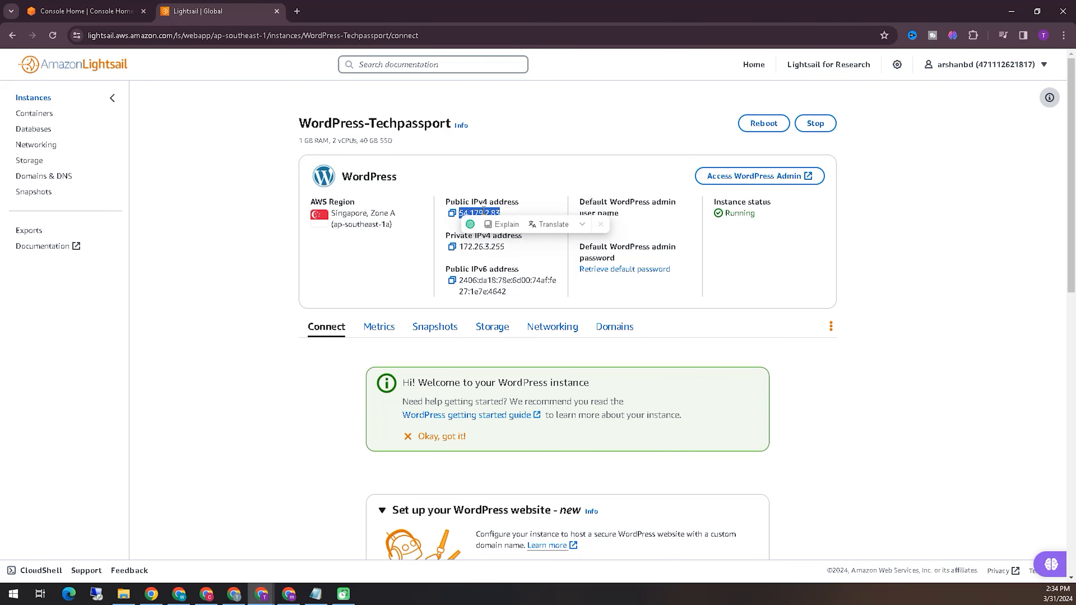
pyautogui.rightClick(485, 216)
pyautogui.click(555, 253)
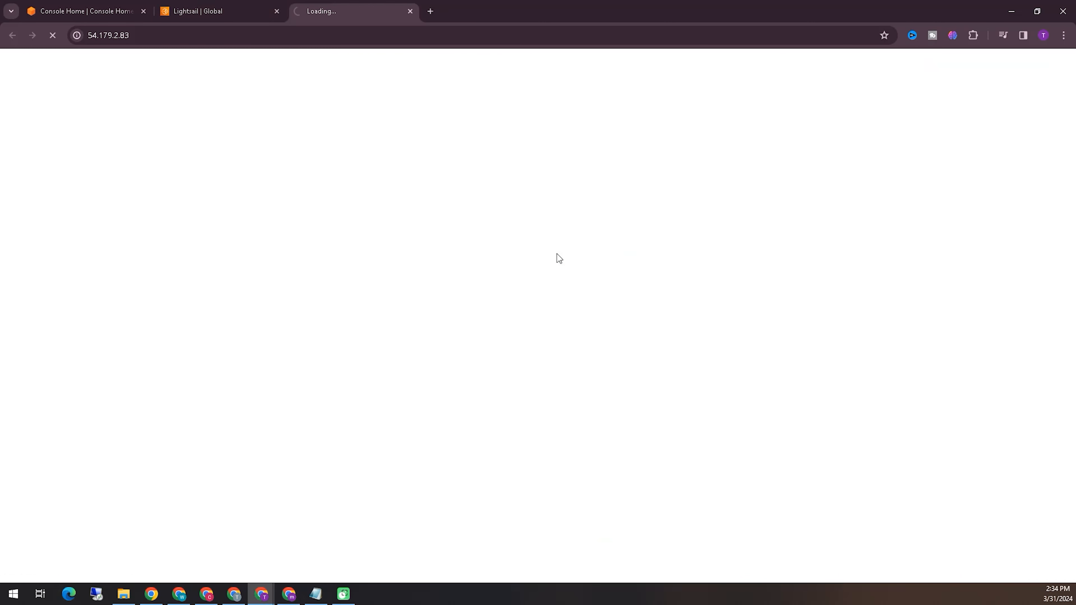
pyautogui.click(403, 342)
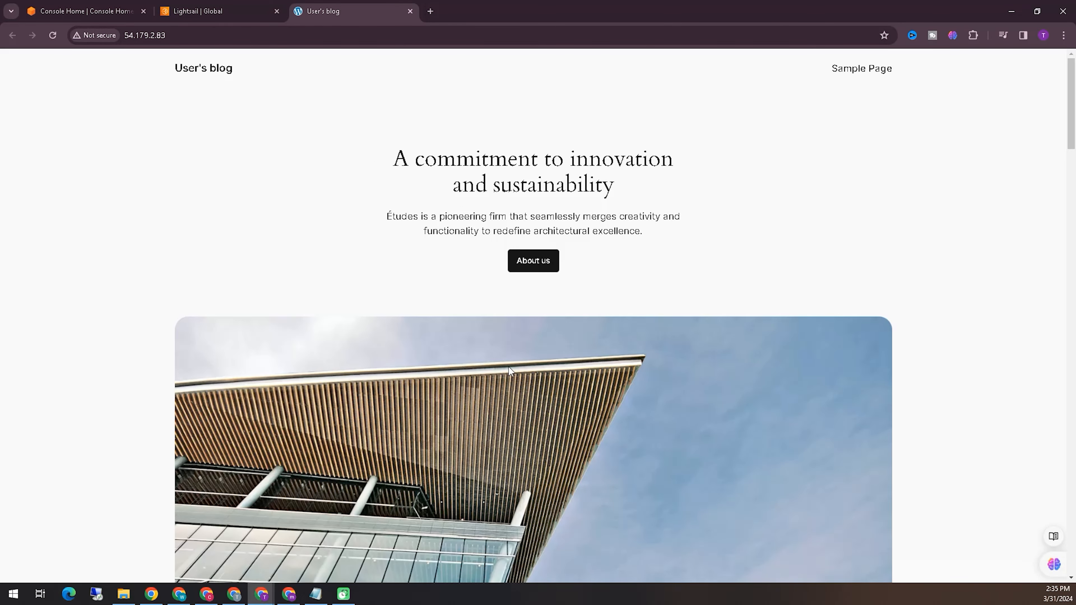
# - Scroll through the default WordPress blog page, then return to the Lightsail instance tab
pyautogui.scroll(-20, 503, 371)
pyautogui.scroll(-5, 520, 397)
pyautogui.scroll(15, 531, 432)
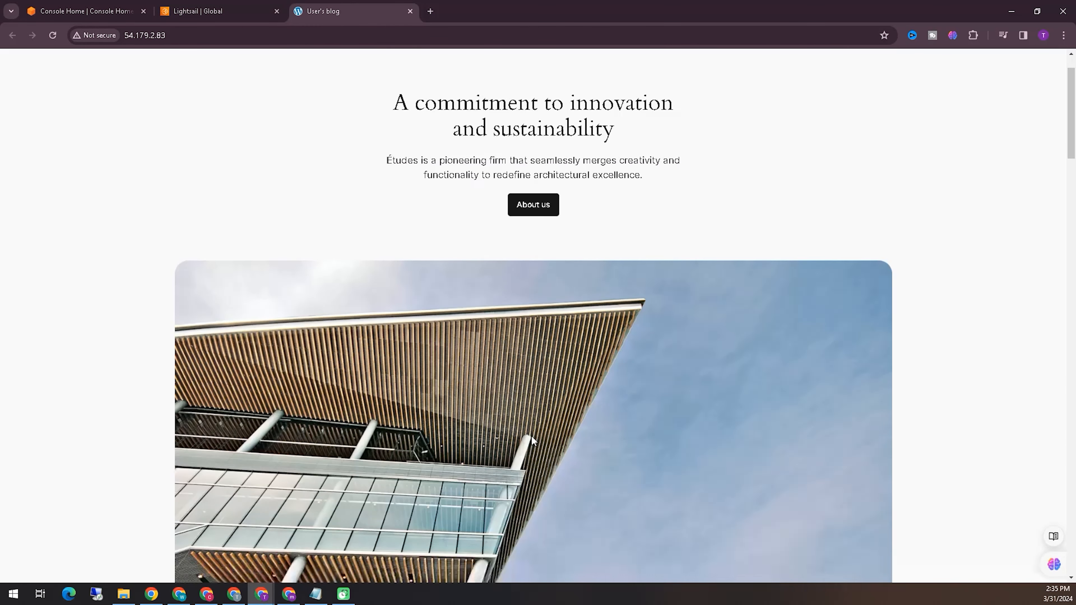
pyautogui.scroll(1, 532, 436)
pyautogui.click(198, 11)
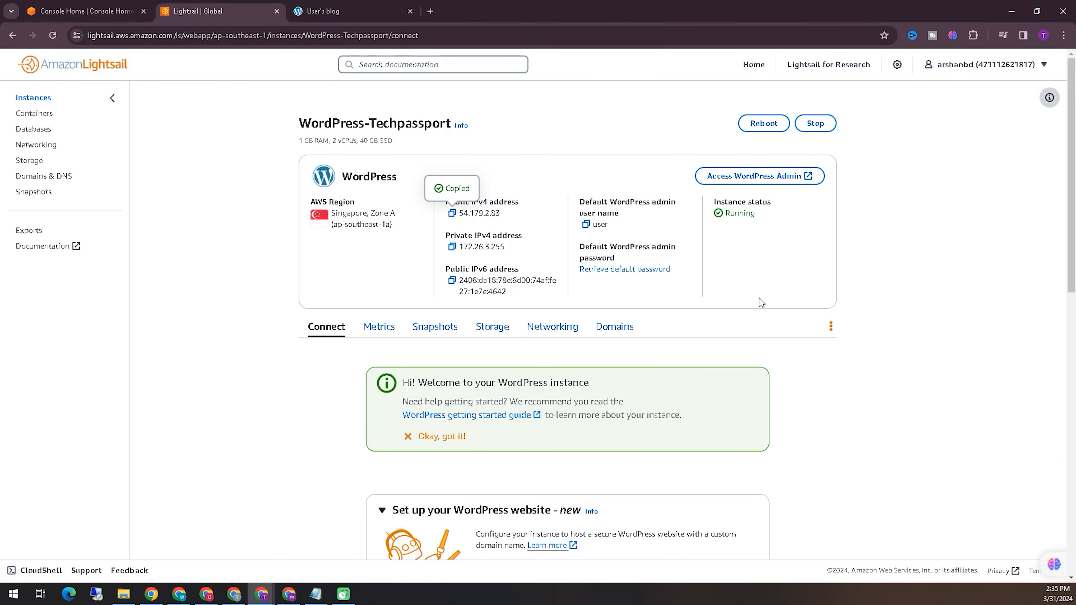
# - Open the Access WordPress Admin dialog and copy the /wp-admin path
pyautogui.scroll(-7, 756, 305)
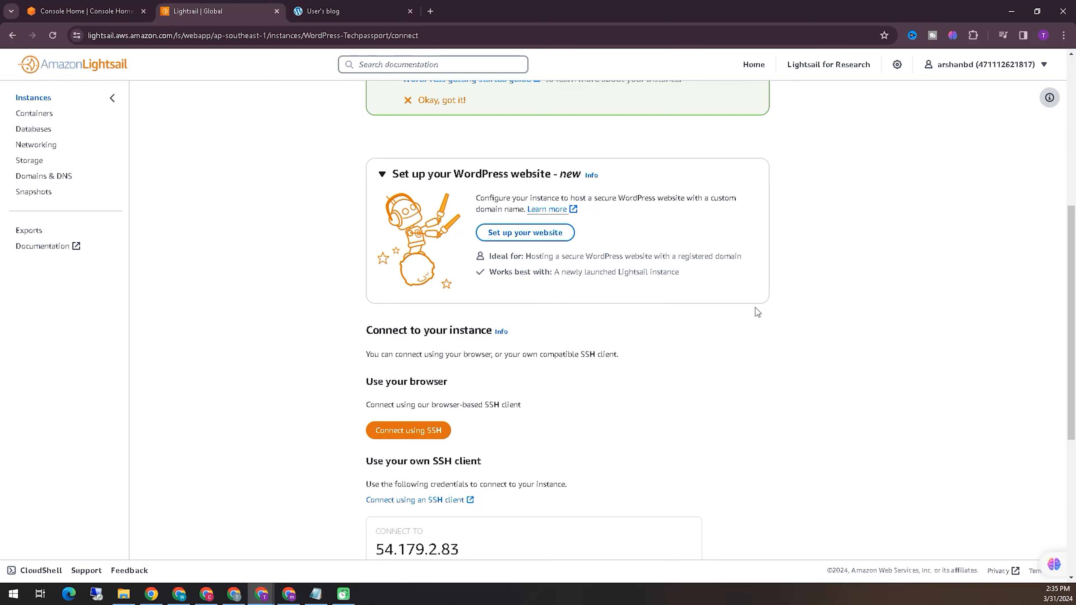
pyautogui.scroll(3, 758, 312)
pyautogui.scroll(3, 758, 312)
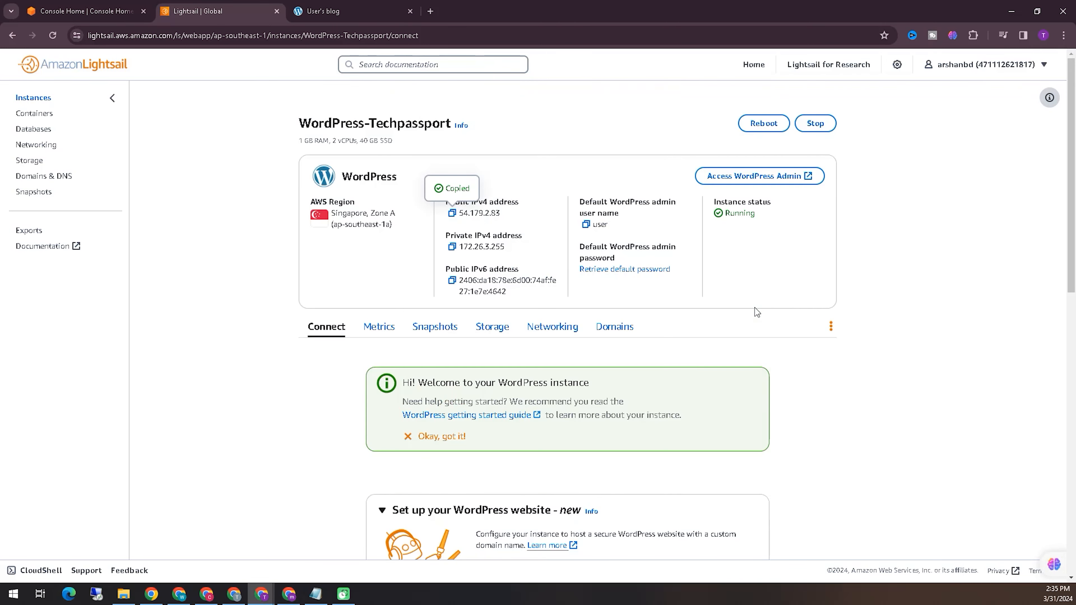
pyautogui.click(763, 187)
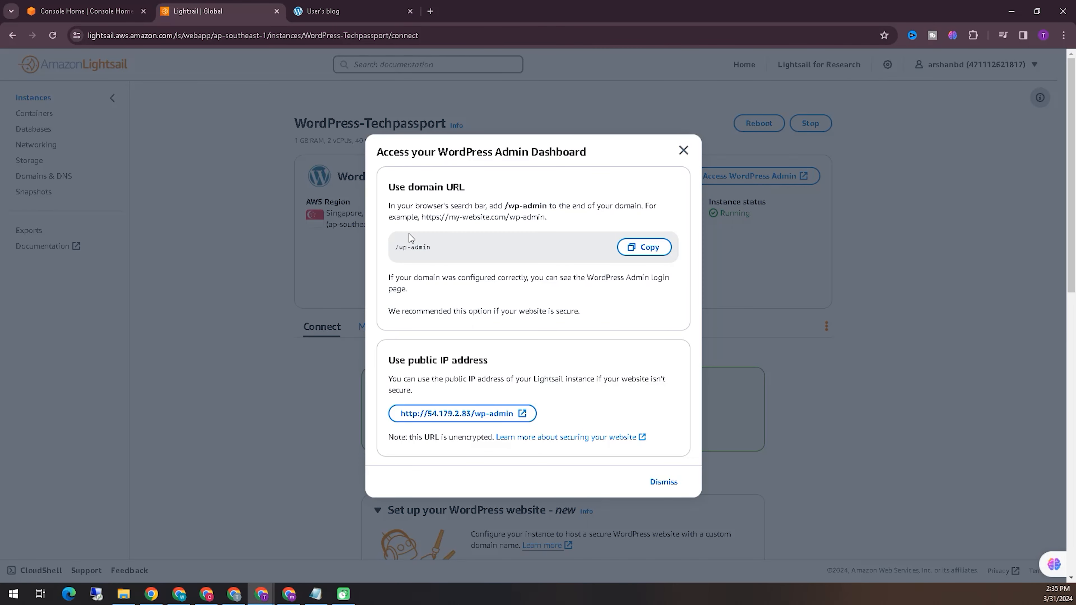
pyautogui.moveTo(453, 250); pyautogui.dragTo(397, 247)
pyautogui.rightClick(401, 249)
pyautogui.click(418, 257)
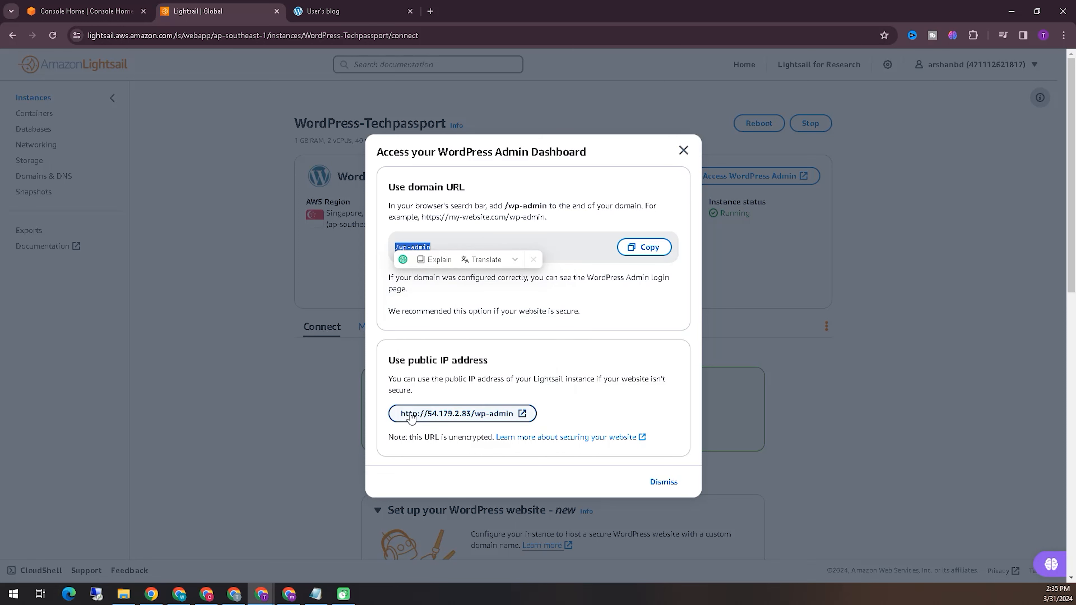
# - Append /wp-admin to the site address in the blog tab to open the WordPress login page
pyautogui.click(514, 422)
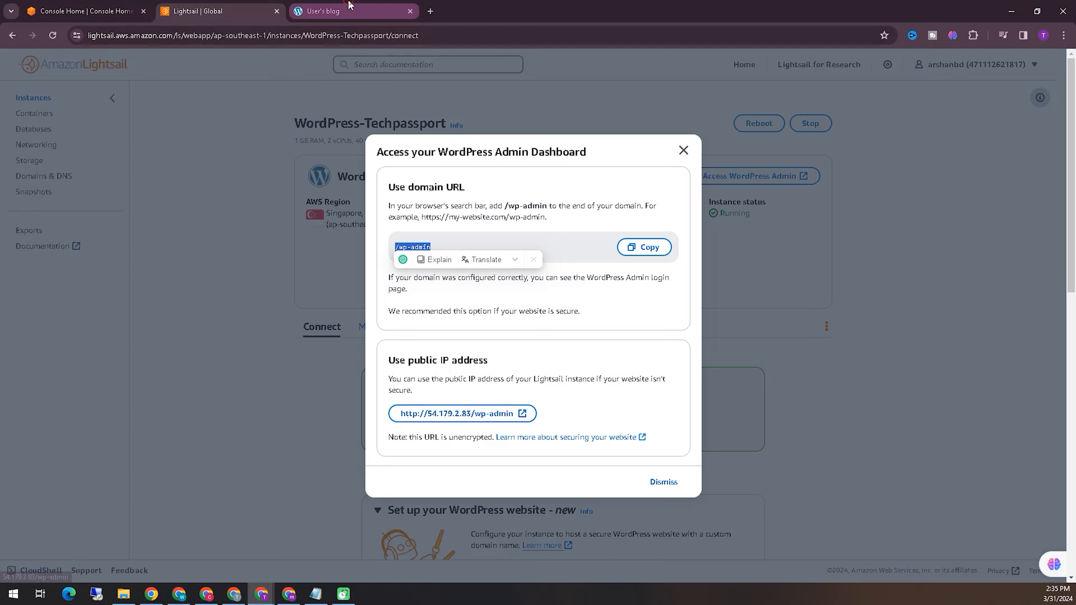
pyautogui.click(225, 36)
pyautogui.click(225, 36)
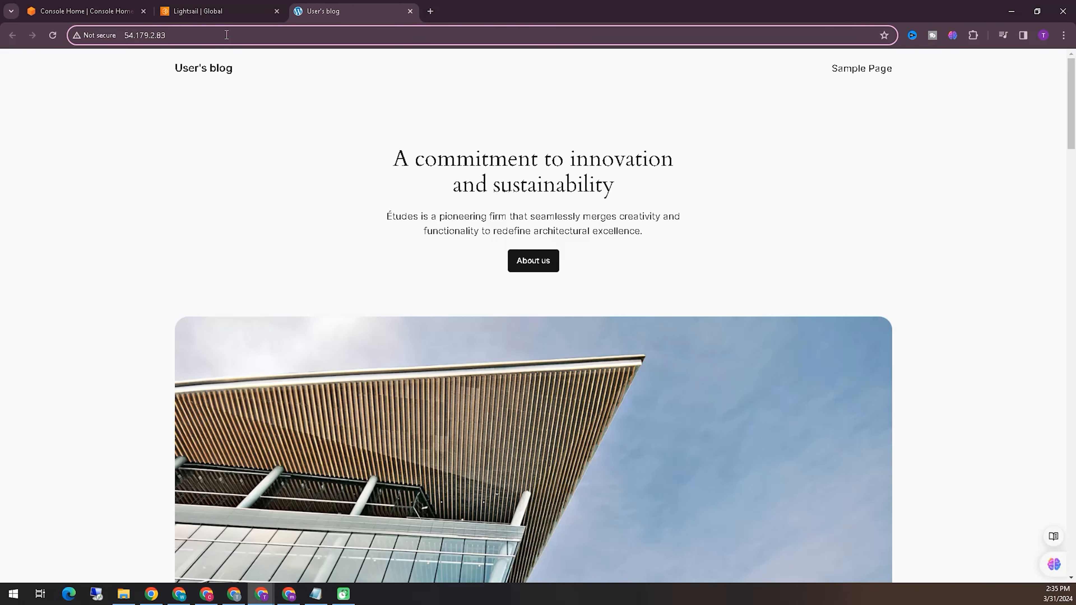
pyautogui.write('/')
pyautogui.press('BackSpace')
pyautogui.write('/wp-admin')
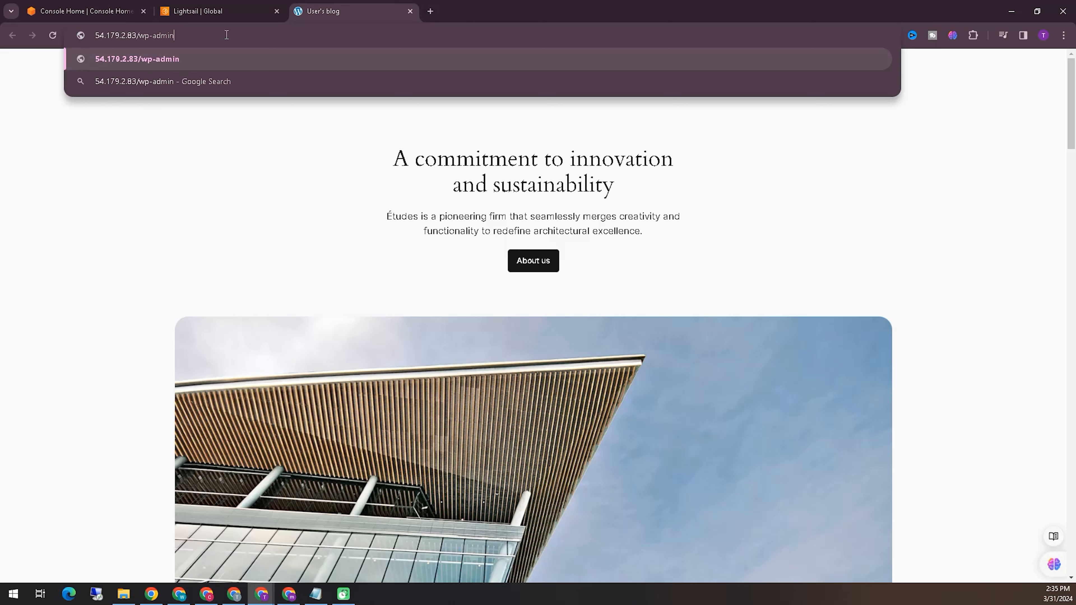
pyautogui.press('Return')
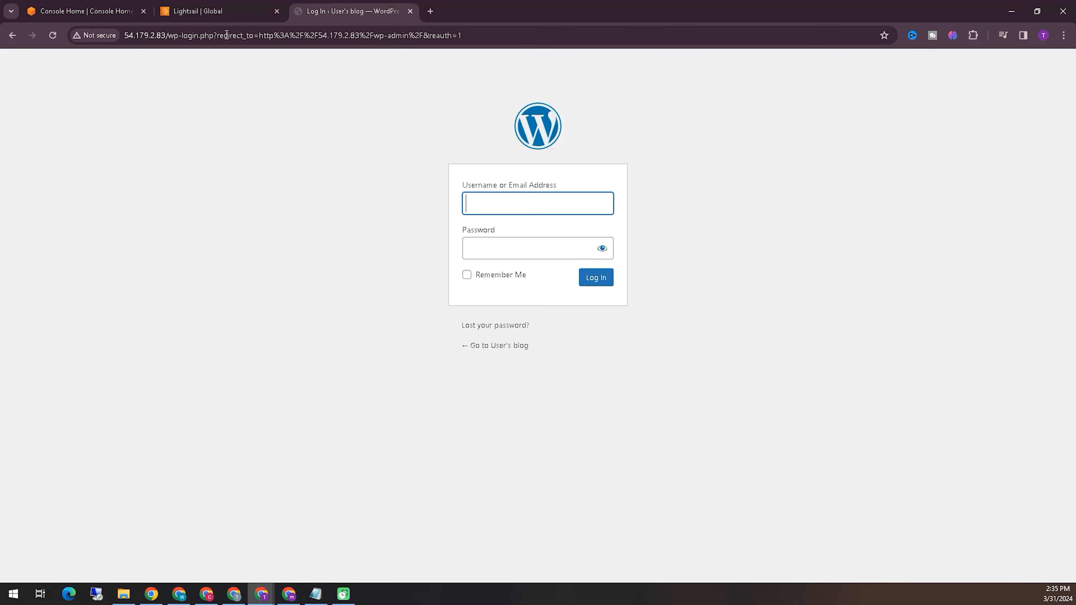
# - Open the admin login page in another tab from the dialog's public IP address link
pyautogui.click(541, 209)
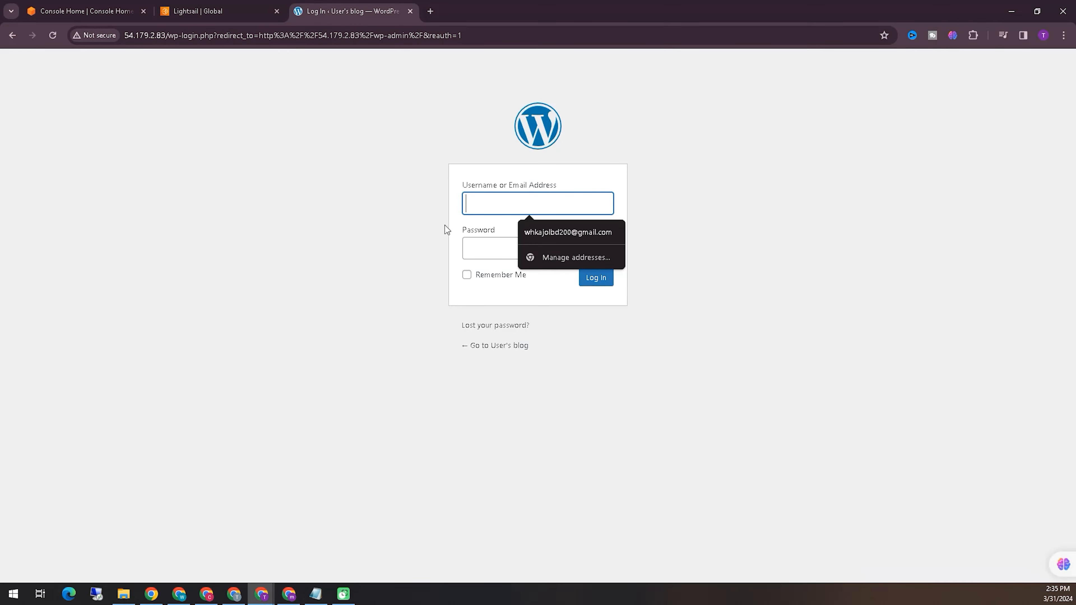
pyautogui.click(456, 222)
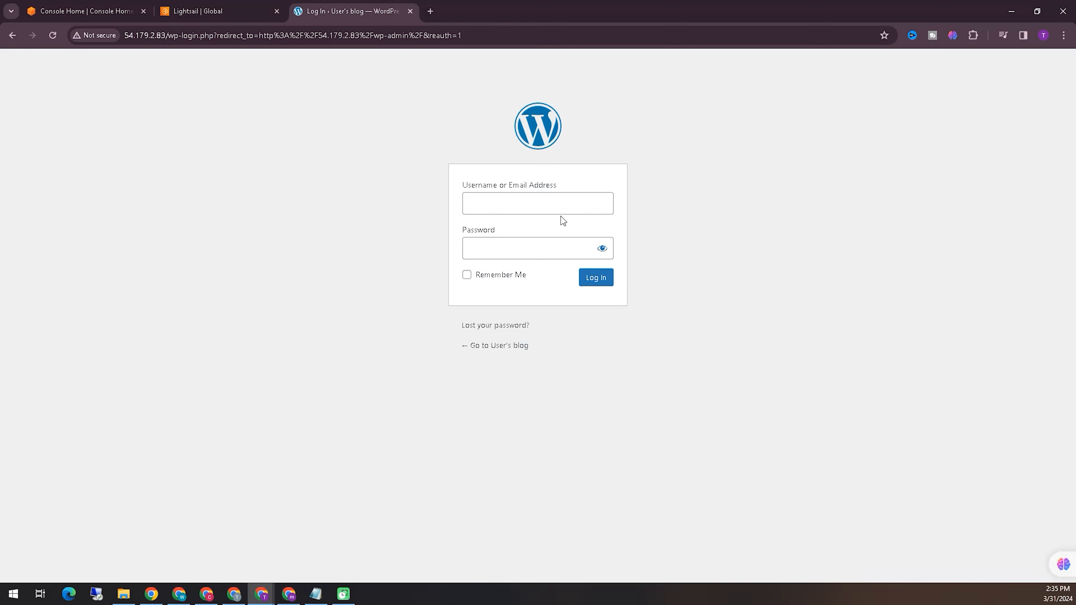
pyautogui.click(227, 7)
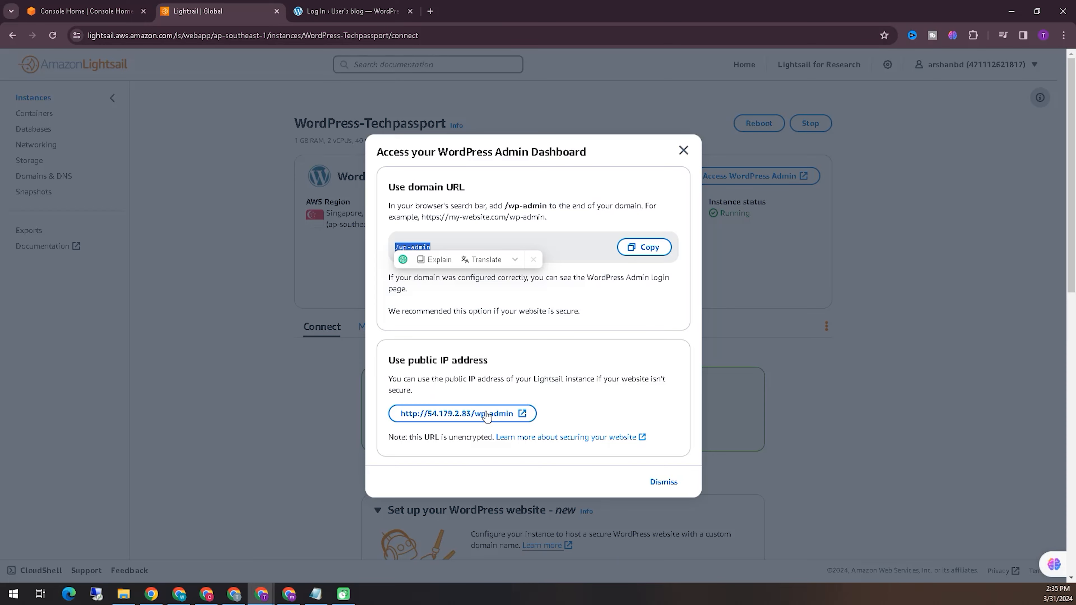
pyautogui.click(486, 411)
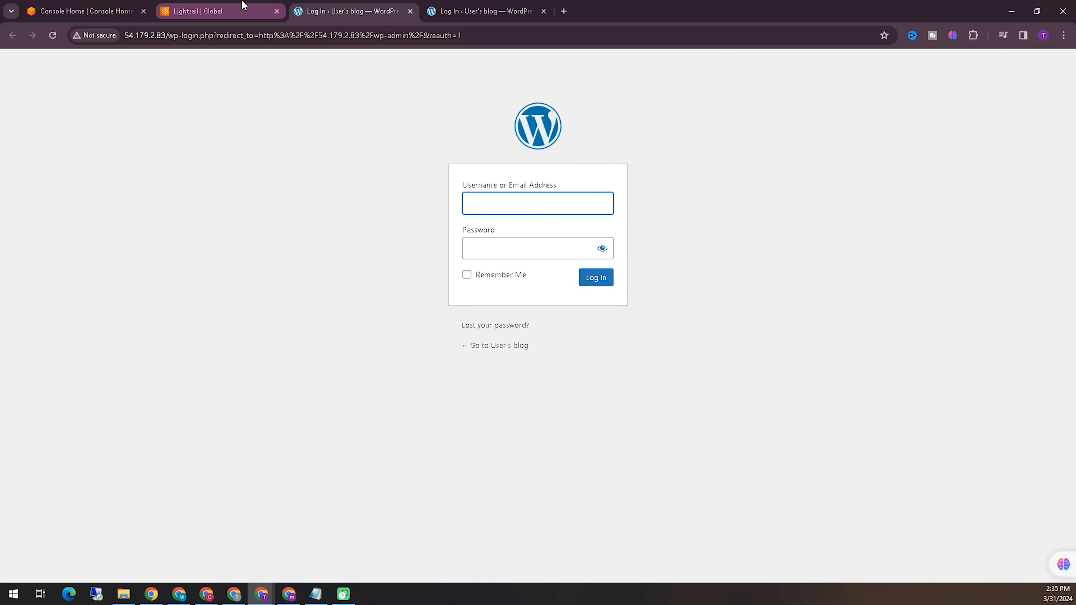
# - Close the admin dialog, copy the default admin user name, and enter it in the login username field
pyautogui.click(222, 5)
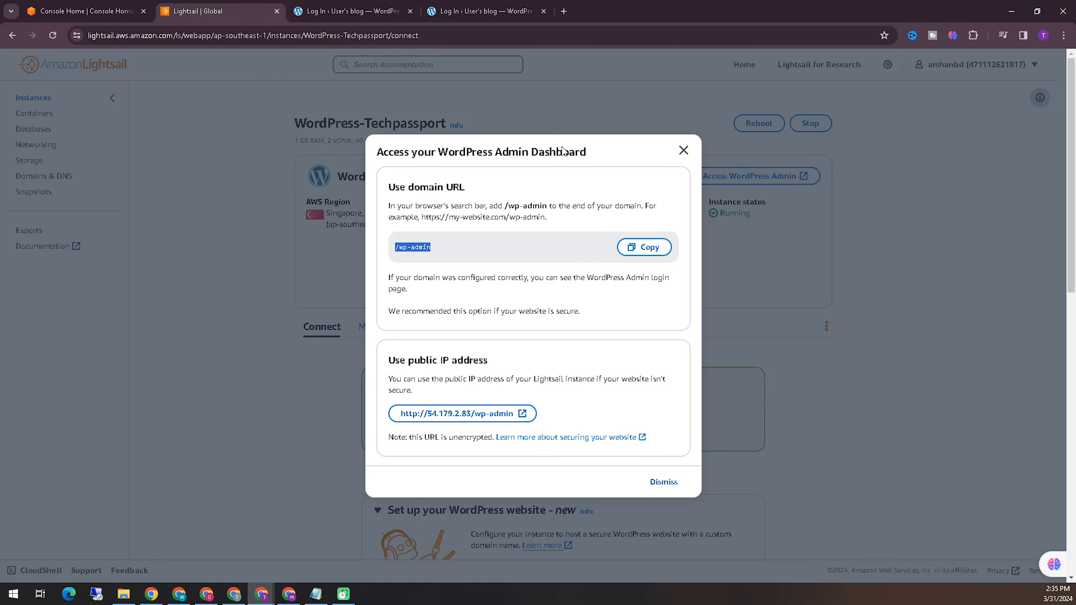
pyautogui.click(683, 151)
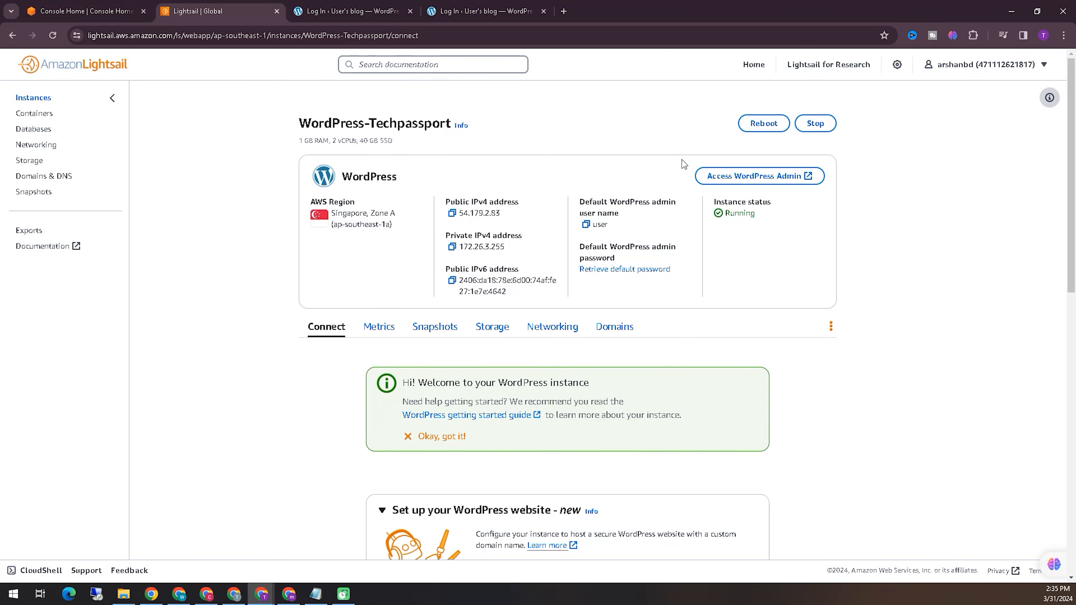
pyautogui.moveTo(610, 225); pyautogui.dragTo(593, 226)
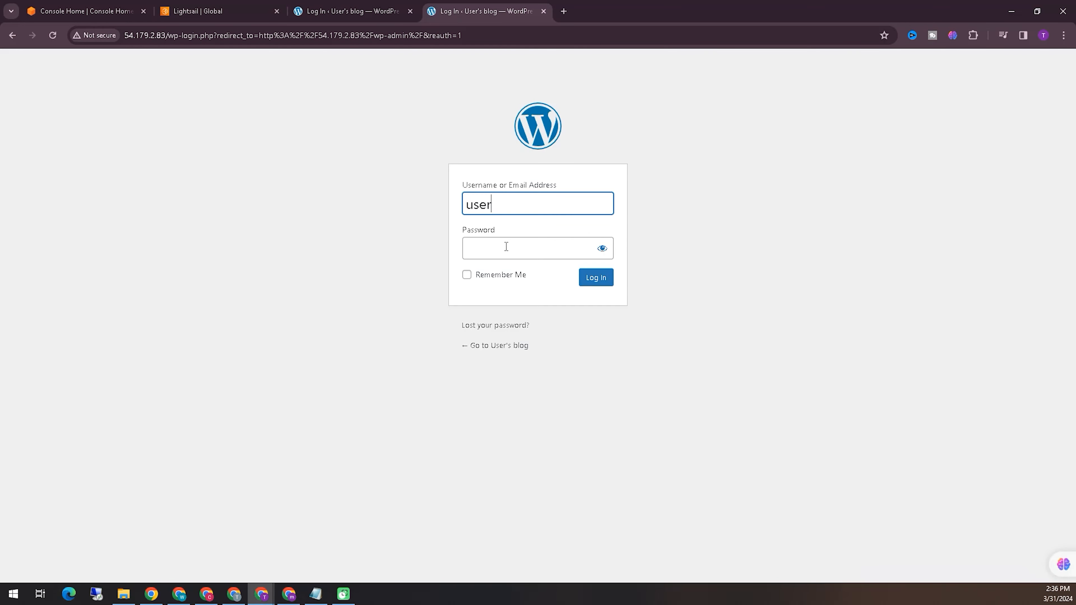
pyautogui.click(506, 247)
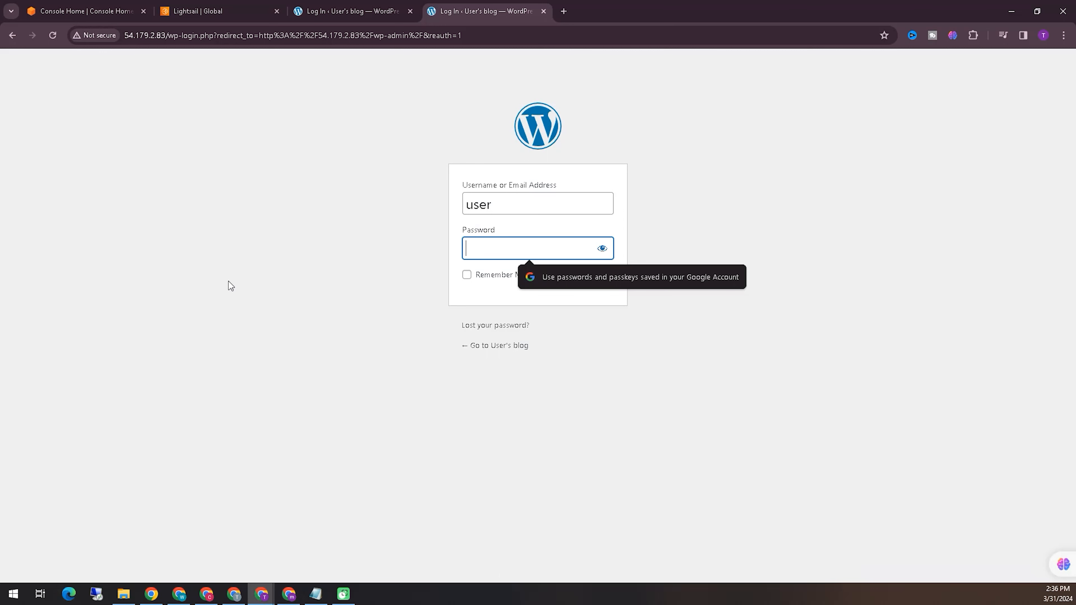
# - Return to the instances list and relaunch the browser-based SSH connection to WordPress-Techpassport
pyautogui.hotkey('alt', 'Tab')
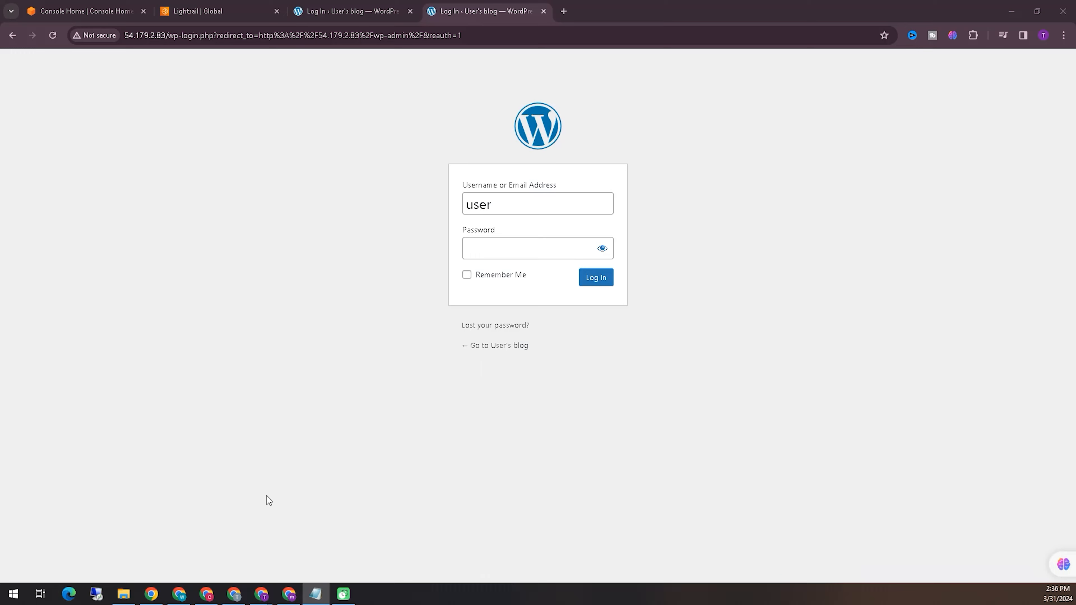
pyautogui.click(244, 10)
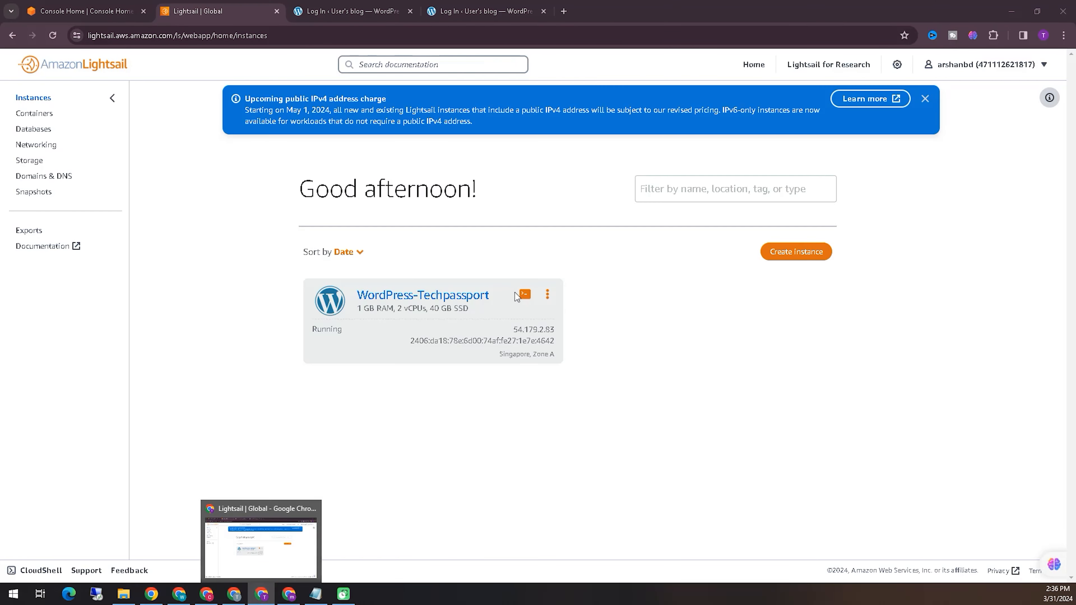
pyautogui.click(525, 297)
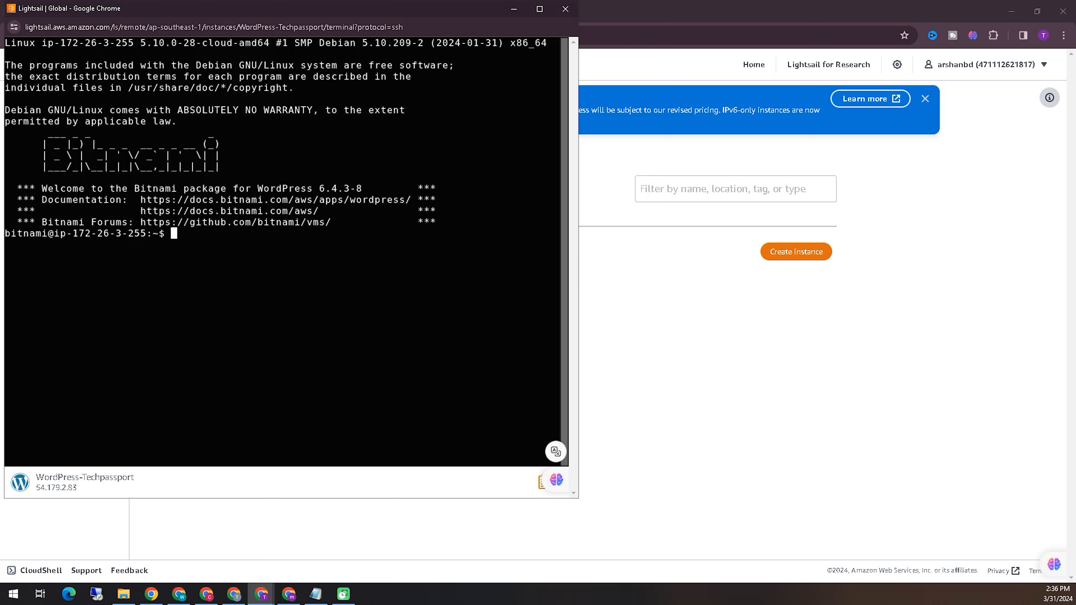
# - Paste and run sudo cat /home/bitnami/bitnami_credentials in the SSH terminal
pyautogui.rightClick(188, 232)
pyautogui.click(209, 339)
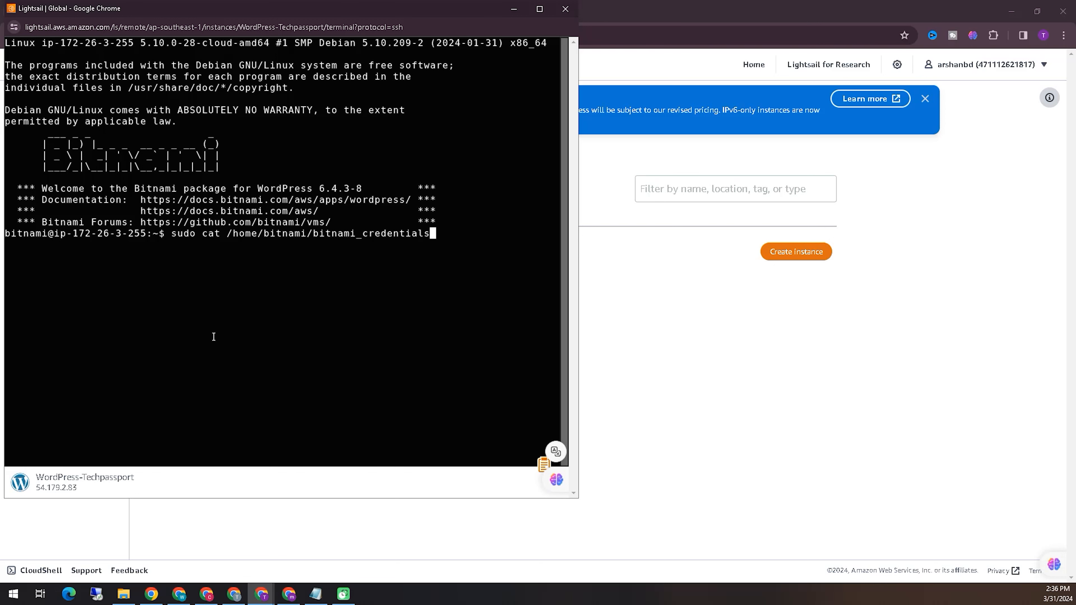
pyautogui.click(959, 569)
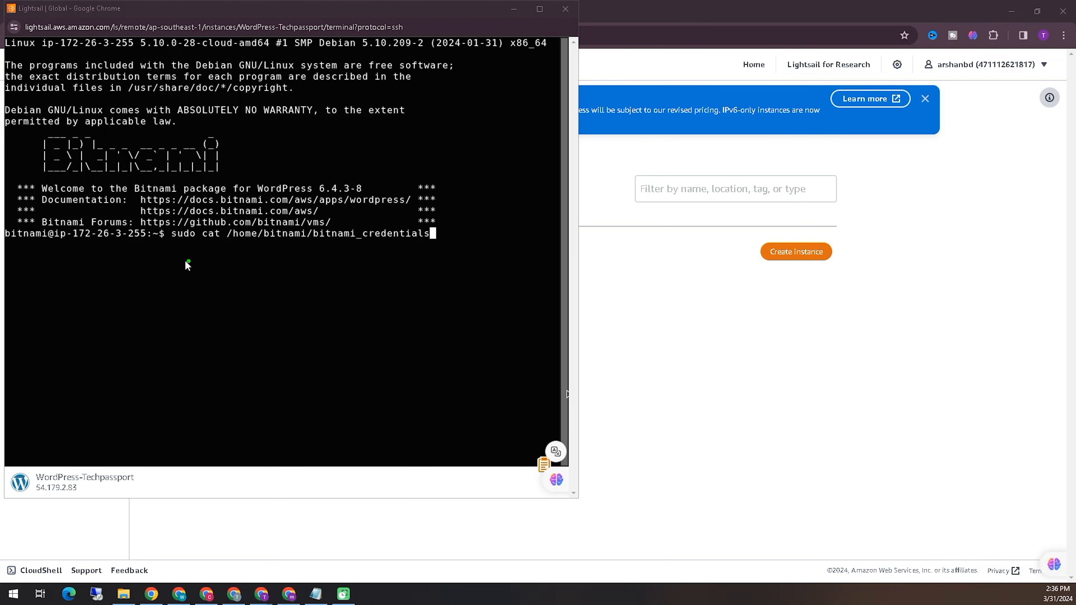
pyautogui.moveTo(174, 246)
pyautogui.mouseDown()
pyautogui.moveTo(417, 252)
pyautogui.moveTo(442, 225)
pyautogui.moveTo(193, 213)
pyautogui.moveTo(163, 238)
pyautogui.mouseUp()
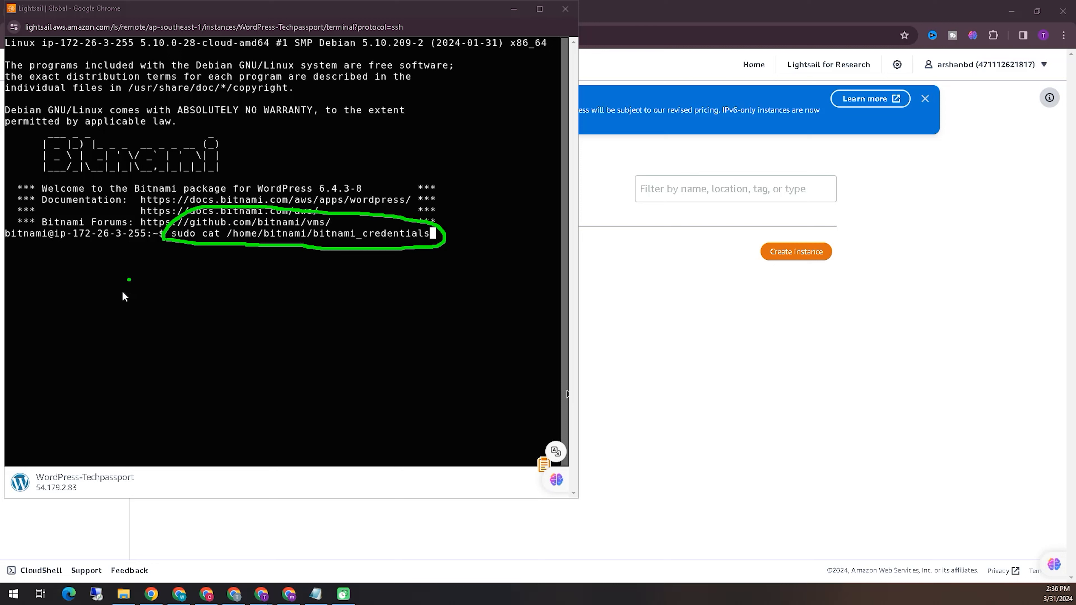
pyautogui.rightClick(956, 574)
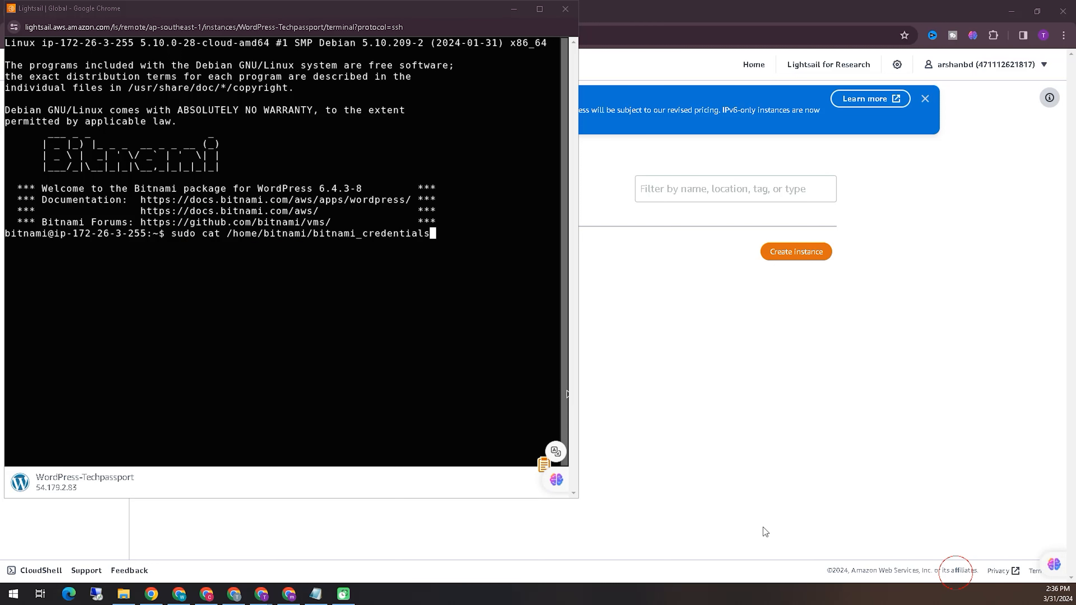
pyautogui.click(449, 241)
pyautogui.press('Return')
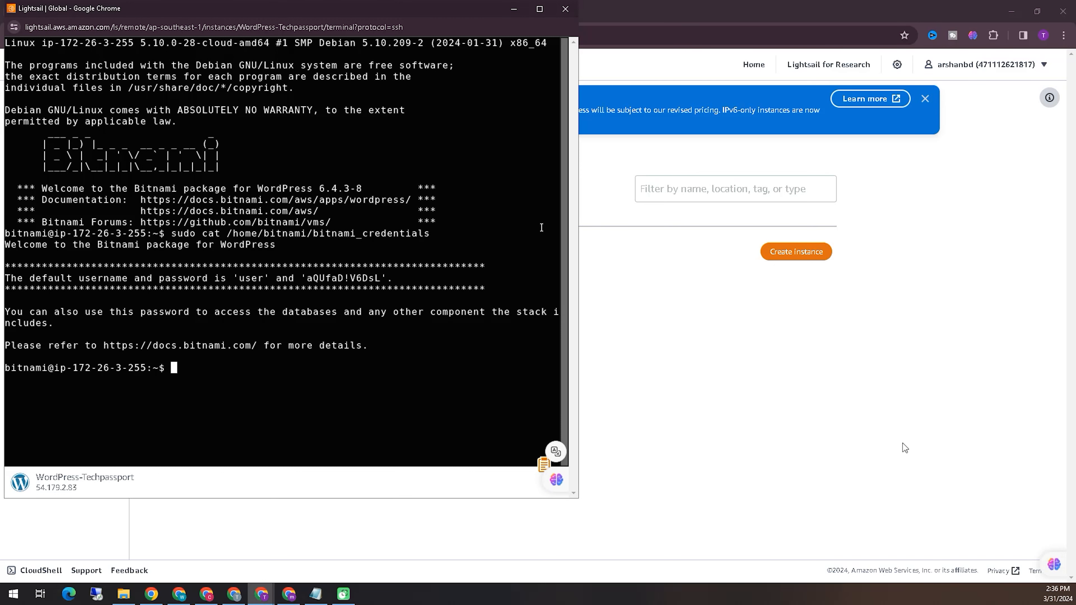
# - Copy the default admin password from the terminal output and paste it into the WordPress login password field
pyautogui.click(959, 571)
pyautogui.moveTo(295, 287)
pyautogui.mouseDown()
pyautogui.moveTo(380, 288)
pyautogui.moveTo(398, 267)
pyautogui.moveTo(309, 256)
pyautogui.moveTo(297, 292)
pyautogui.moveTo(327, 293)
pyautogui.mouseUp()
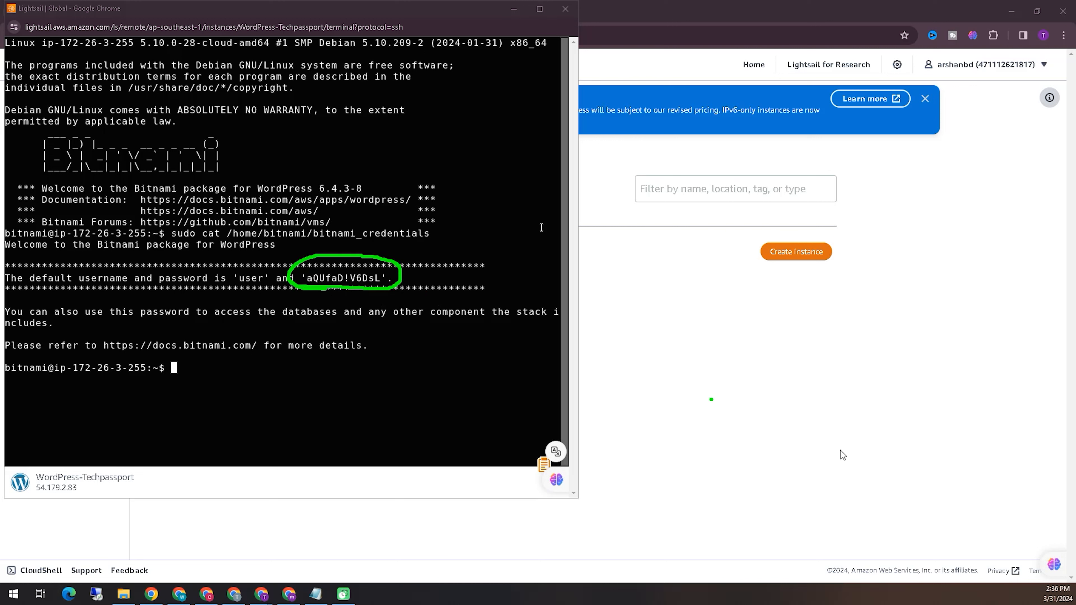
pyautogui.click(960, 572)
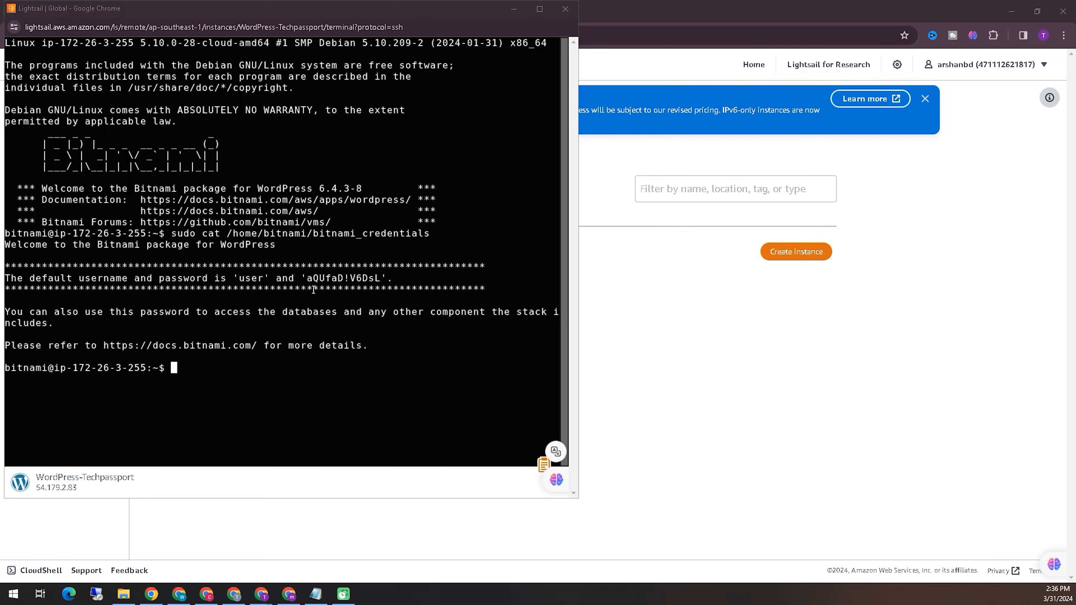
pyautogui.moveTo(381, 279); pyautogui.dragTo(310, 278)
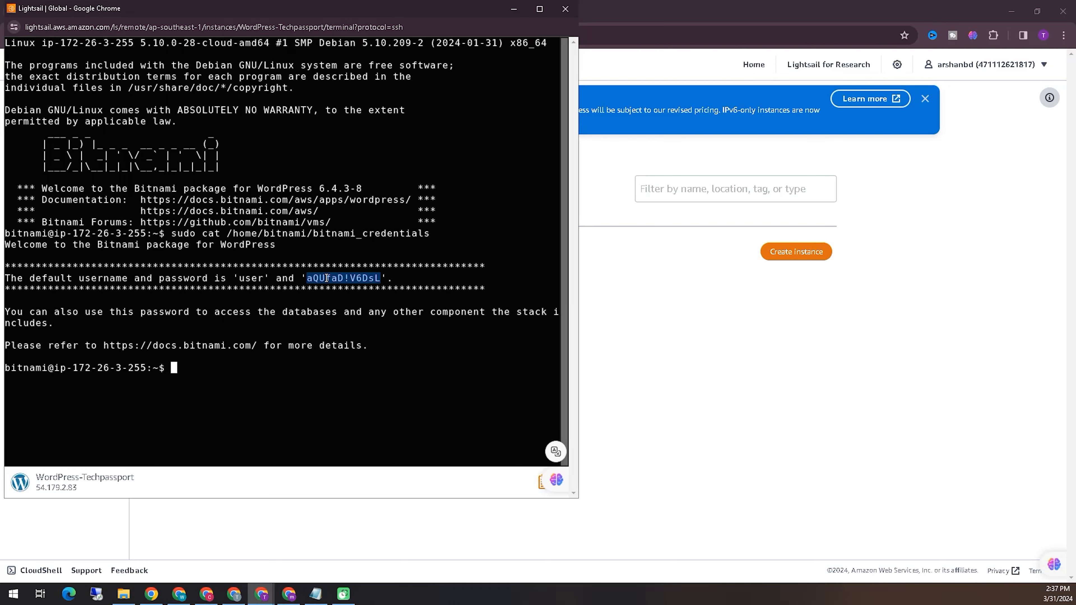
pyautogui.hotkey('ctrl', 'c')
pyautogui.rightClick(322, 280)
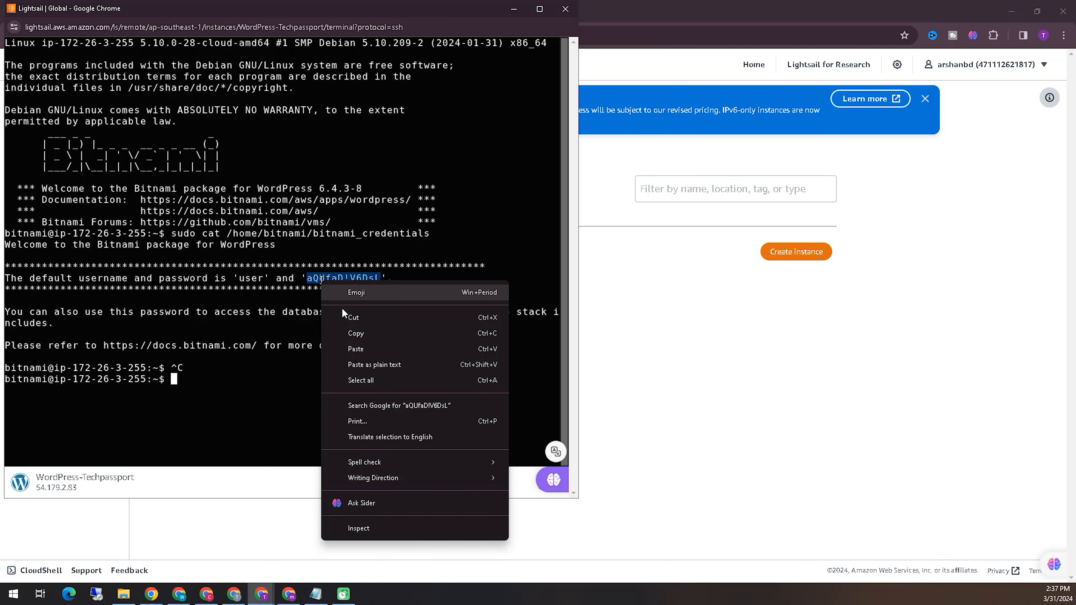
pyautogui.click(342, 332)
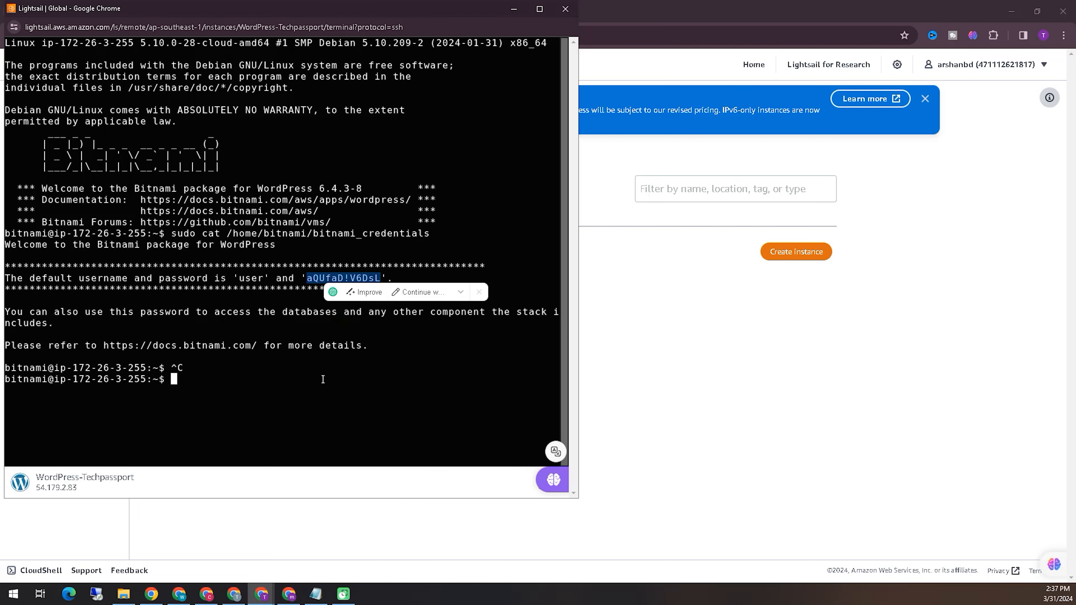
pyautogui.click(707, 13)
pyautogui.click(457, 9)
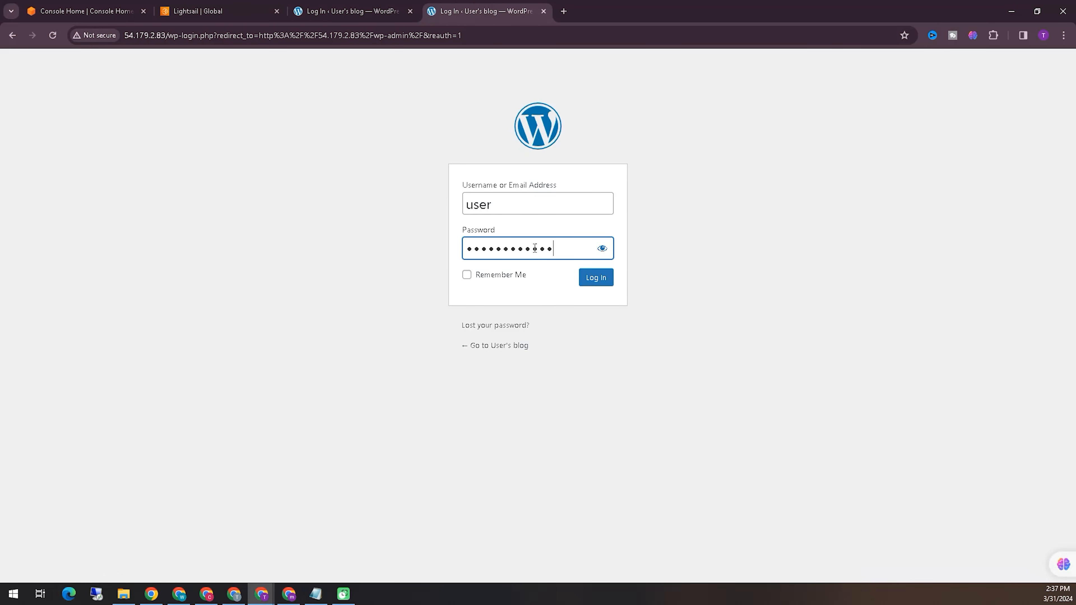
# - Reveal the entered password and log in to the WordPress admin dashboard
pyautogui.click(602, 249)
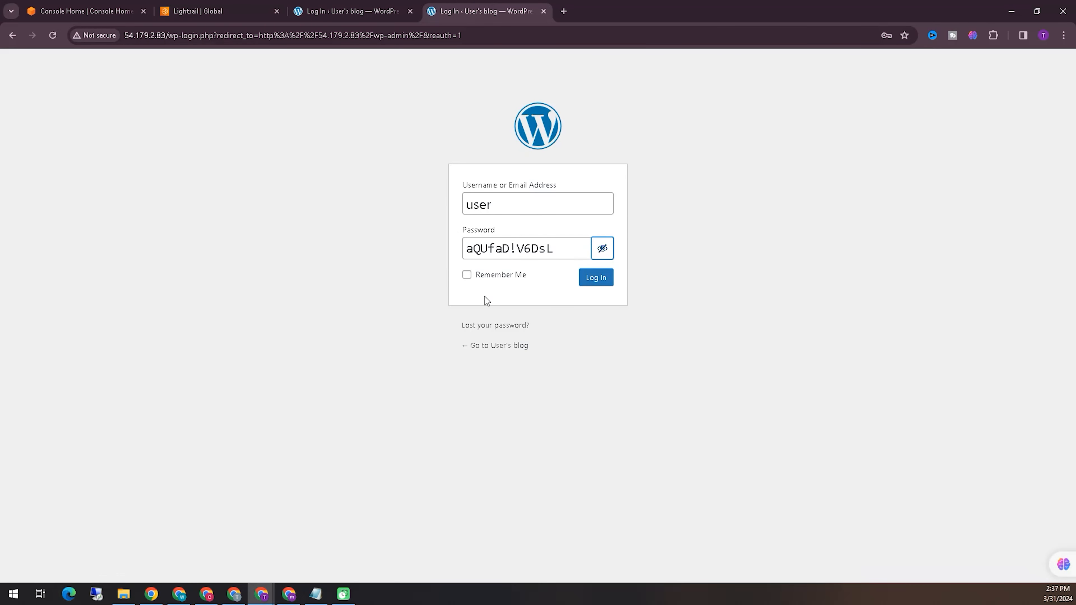
pyautogui.click(593, 280)
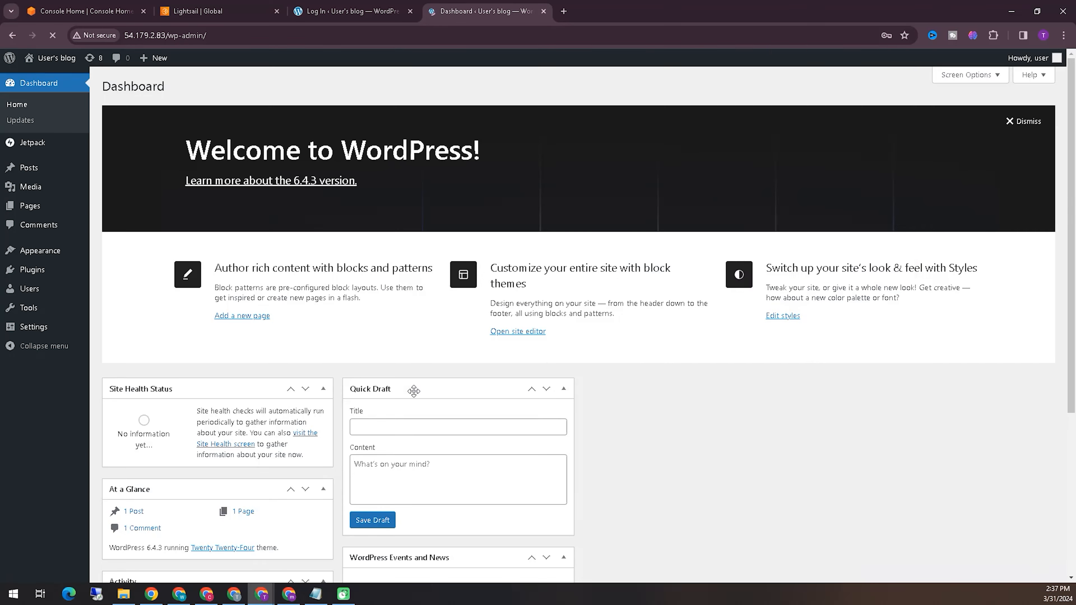
pyautogui.click(844, 231)
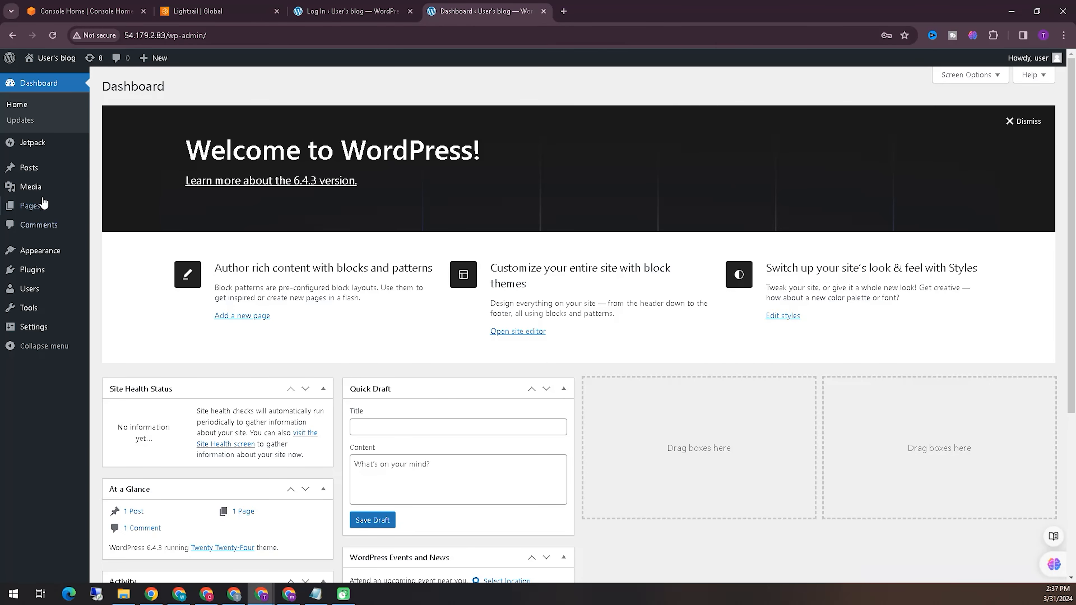
# - Open Add Themes under Appearance, search for magazine themes, and install the News MagazineX theme
pyautogui.moveTo(46, 147)
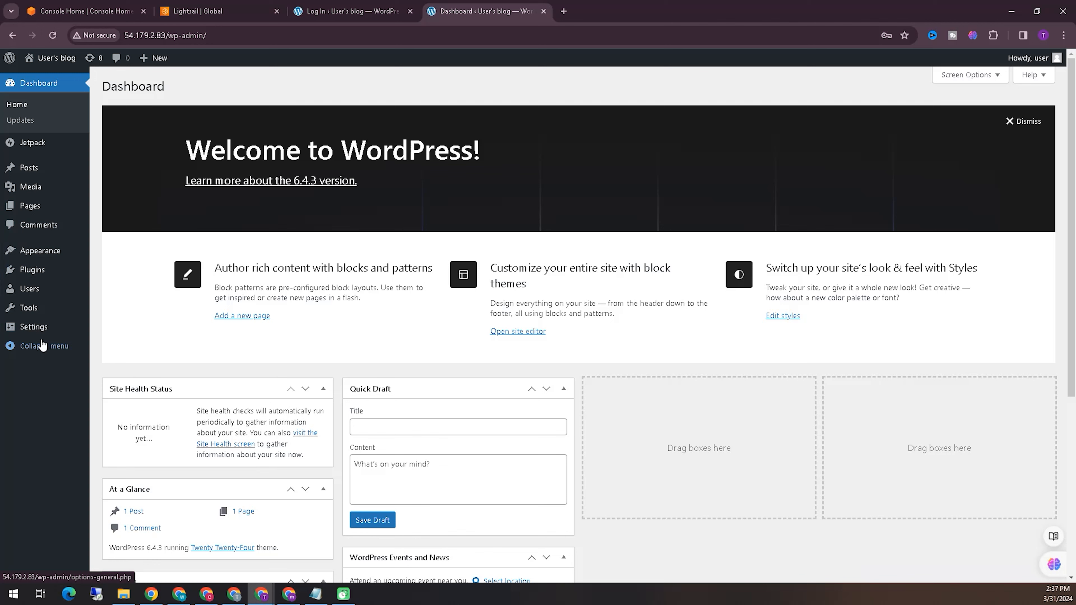
pyautogui.click(100, 253)
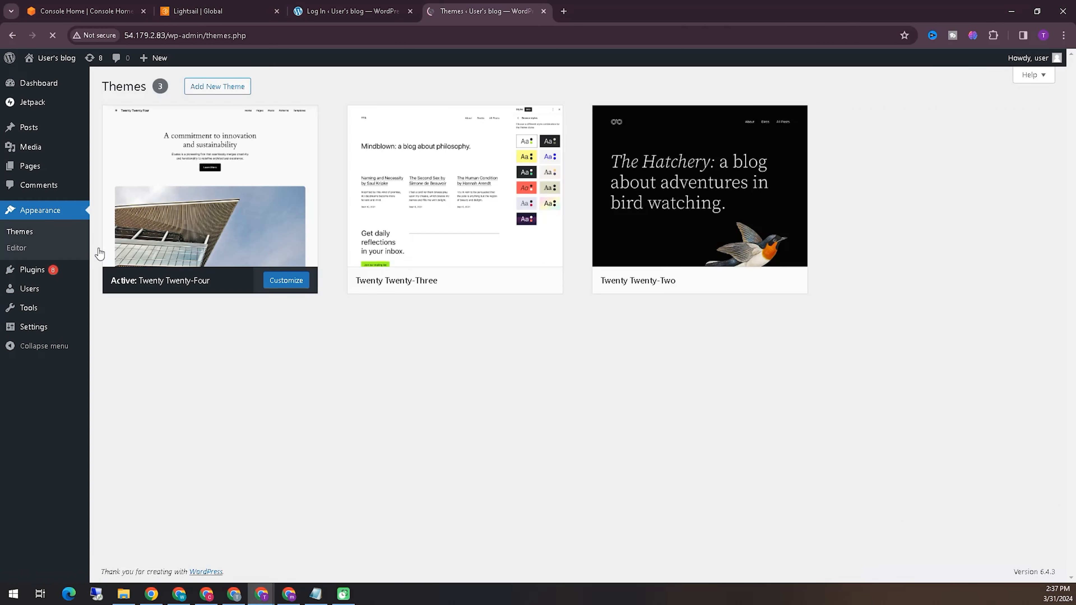
pyautogui.click(216, 84)
pyautogui.click(974, 119)
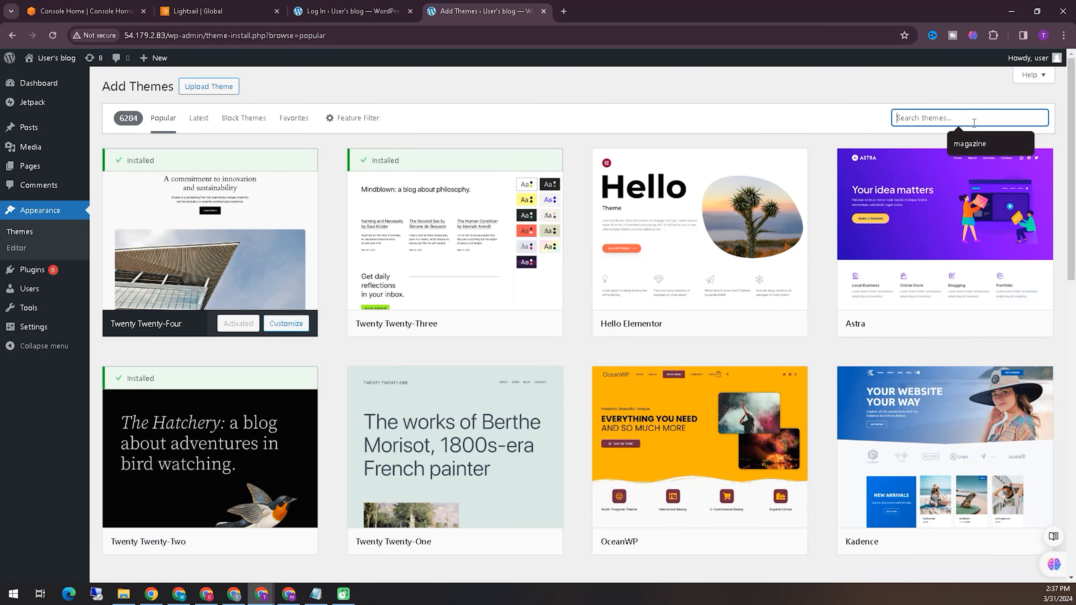
pyautogui.press('Down')
pyautogui.press('Return')
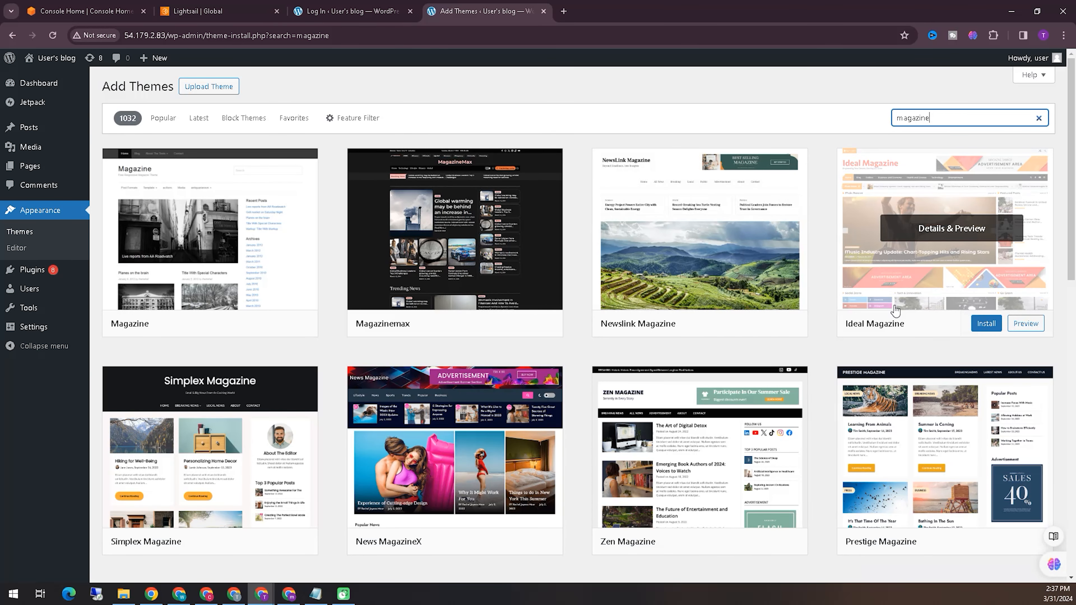
pyautogui.click(501, 545)
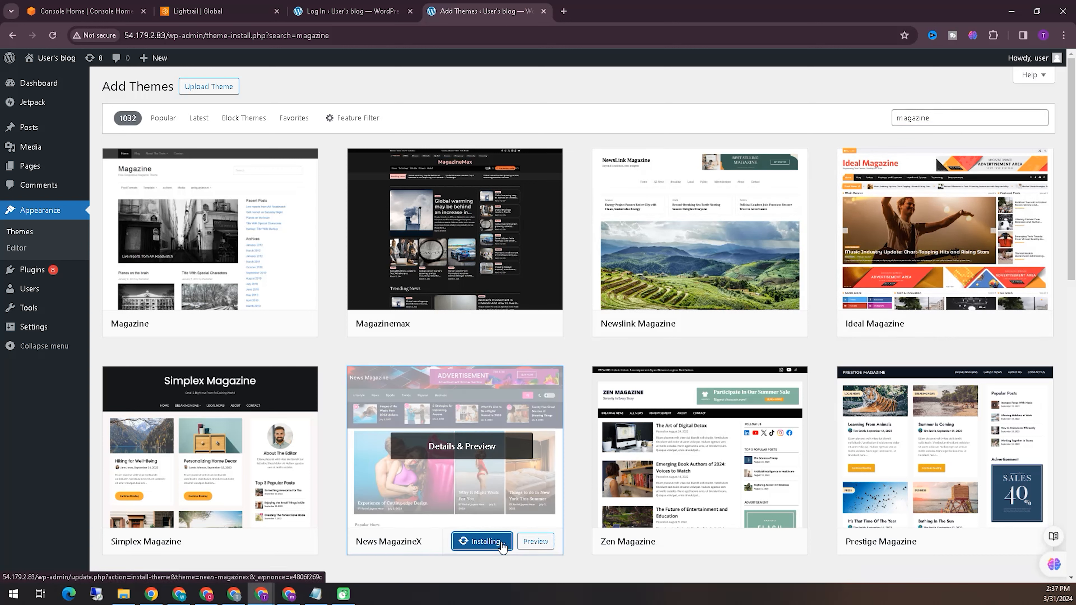